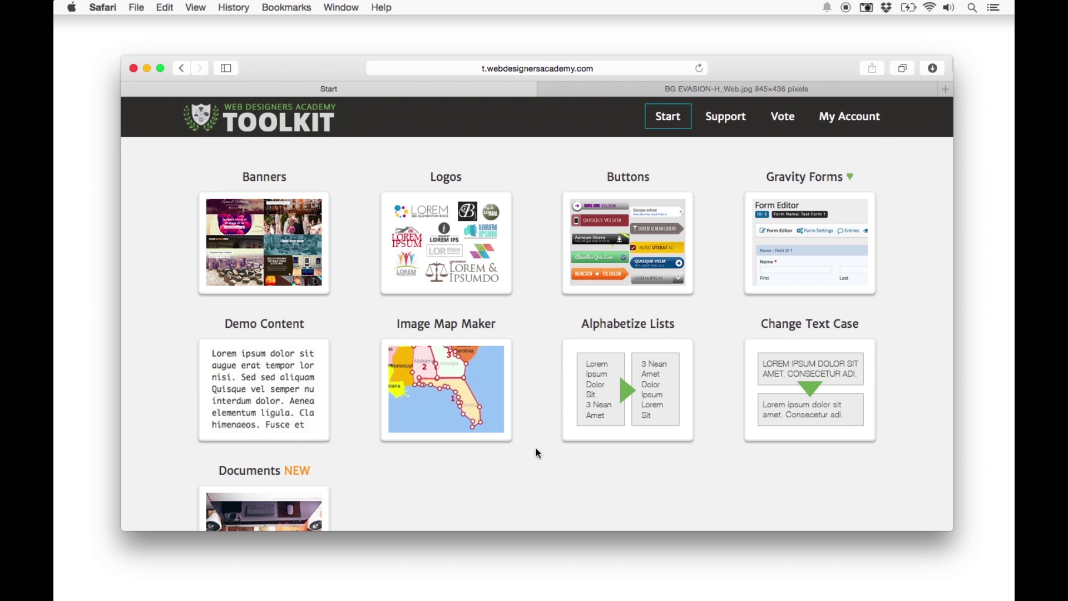
View the Blue Green Evasion logo image tab, then return to the Toolkit start page.
left_click(630, 91)
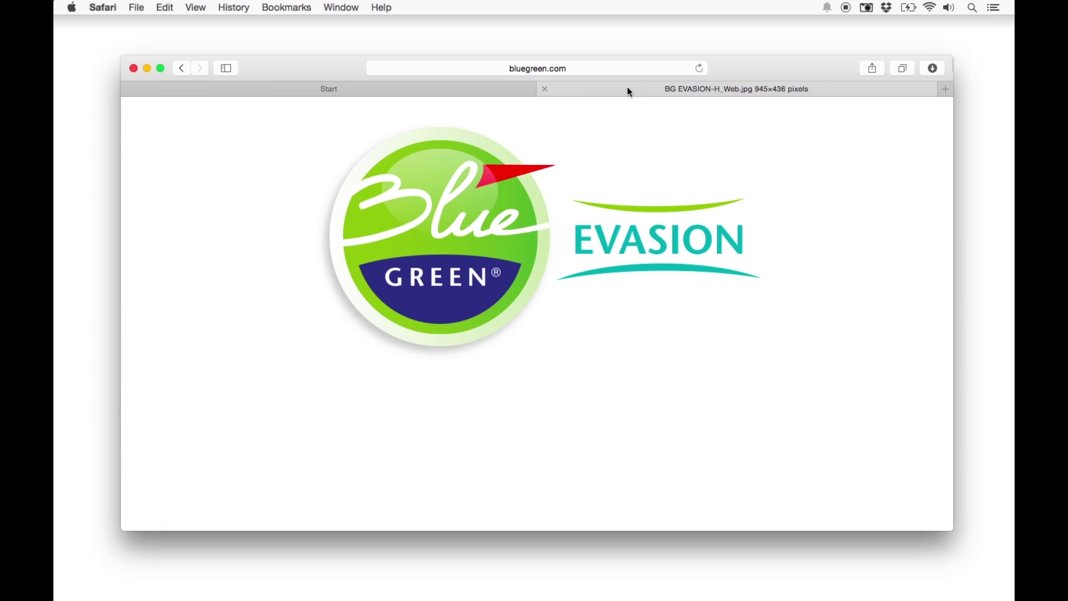
left_click(431, 89)
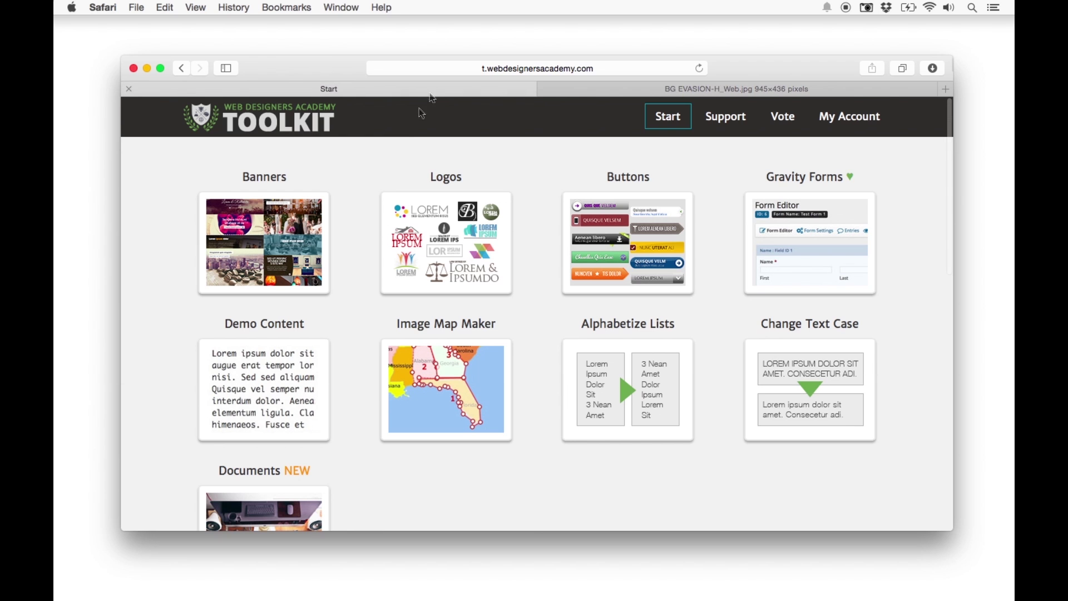
Browse the Logos templates, compare them with the client logo, and download the Logo 23 PSD.
left_click(445, 251)
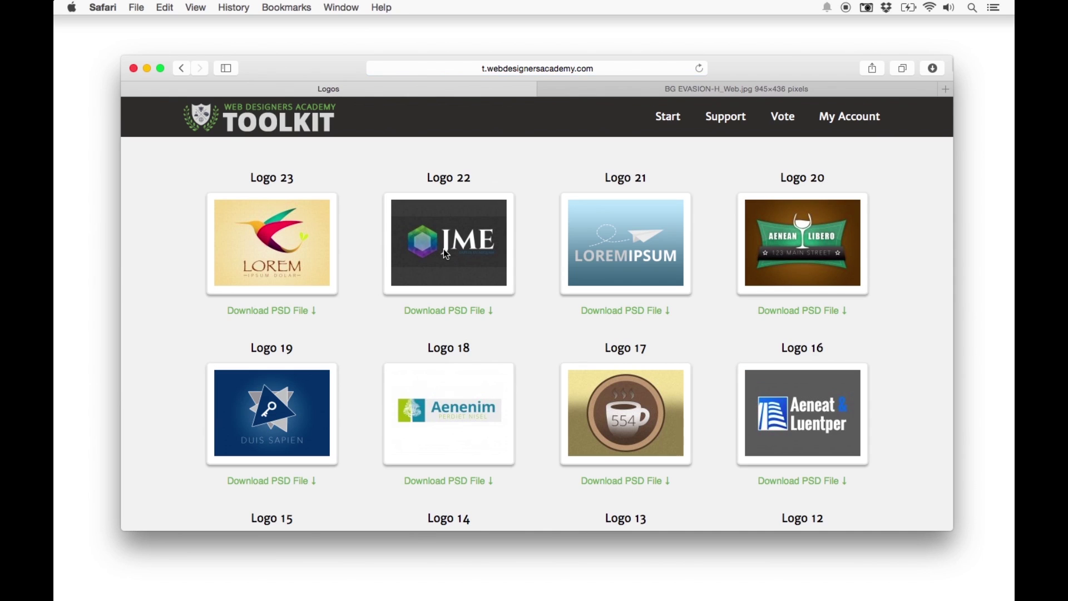
scroll(359, 356, "down", 10)
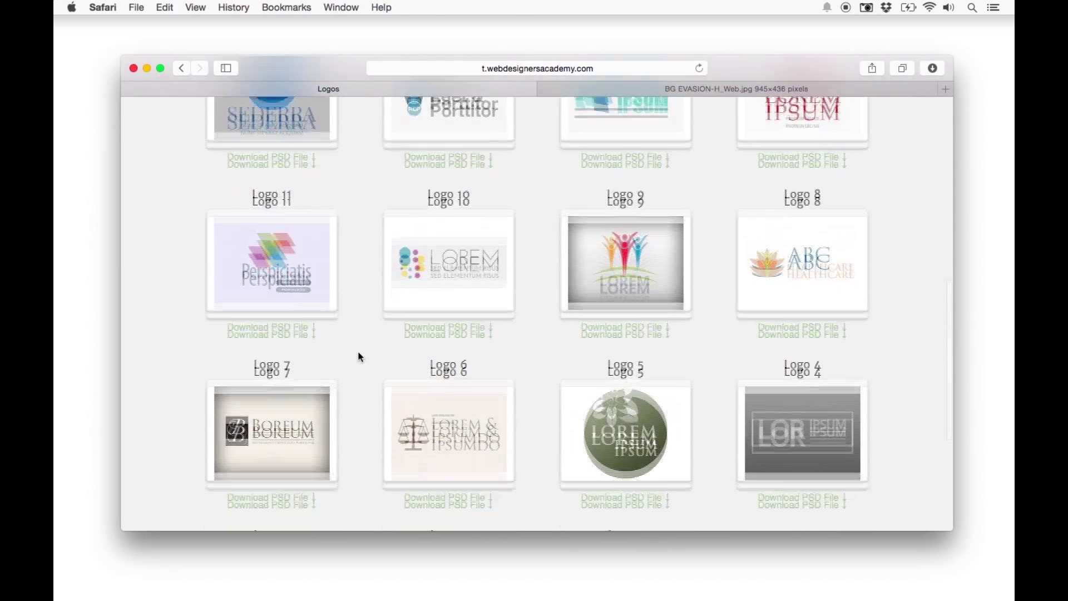
scroll(360, 357, "up", 10)
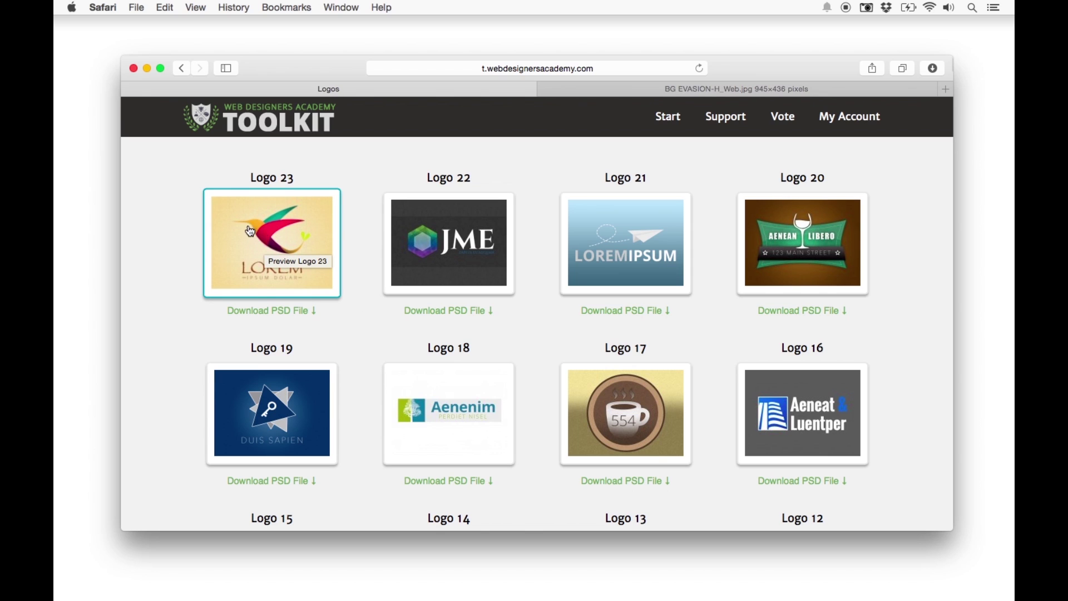
left_click(665, 94)
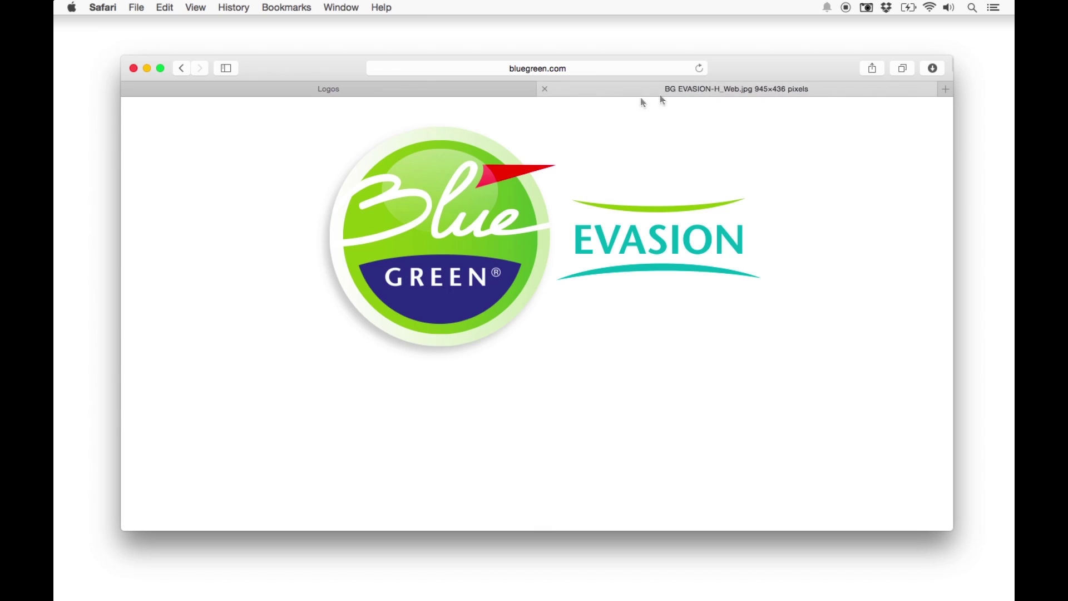
left_click(426, 89)
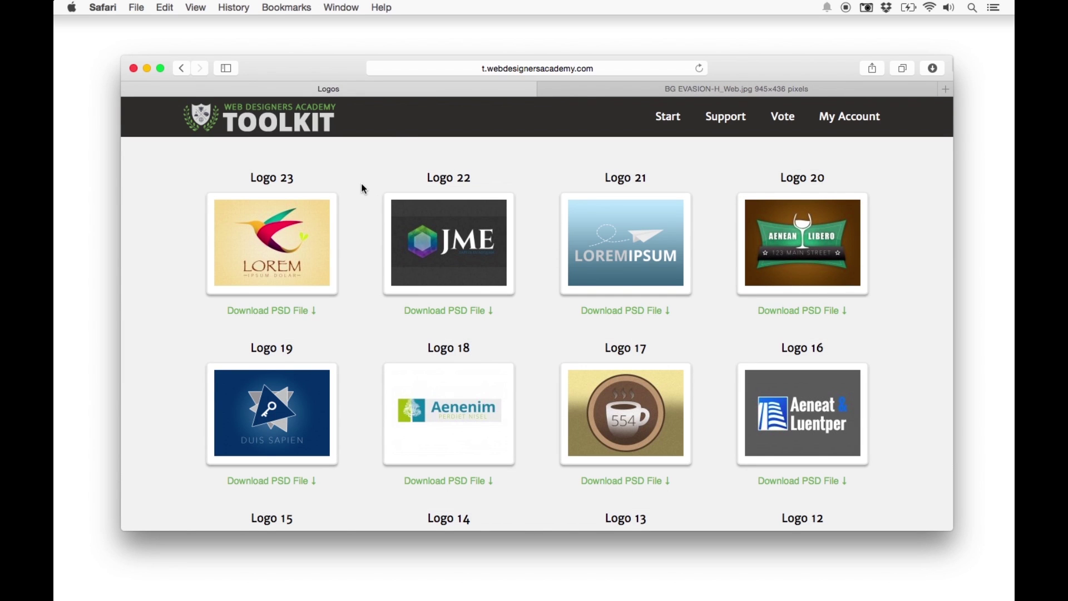
left_click(267, 316)
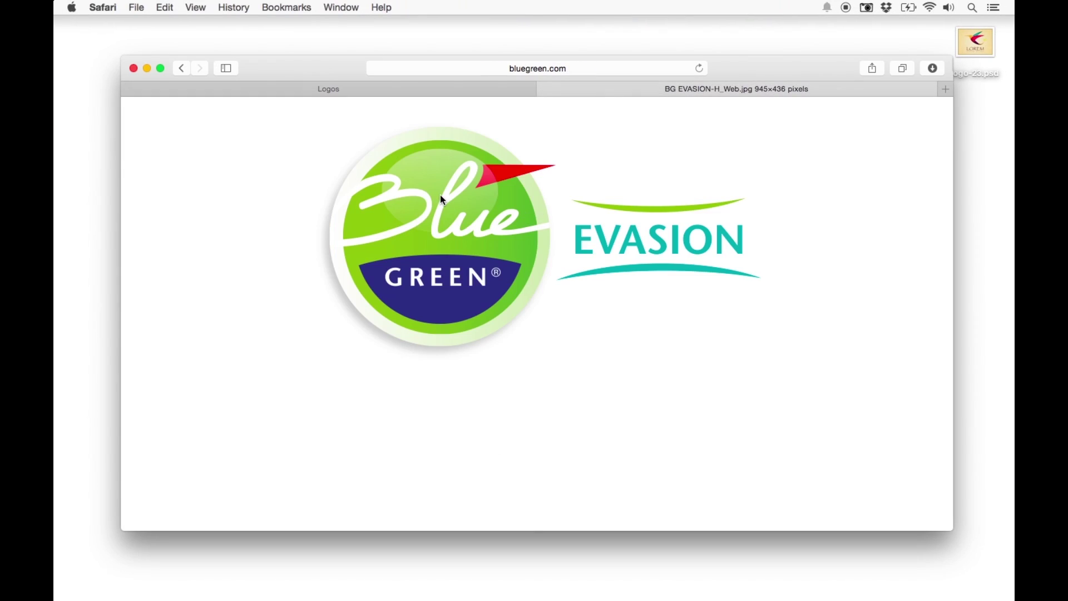
Drag the Blue Green Evasion logo from Safari into logo-23.psd as a new layer.
left_click_drag(439, 195, 686, 505)
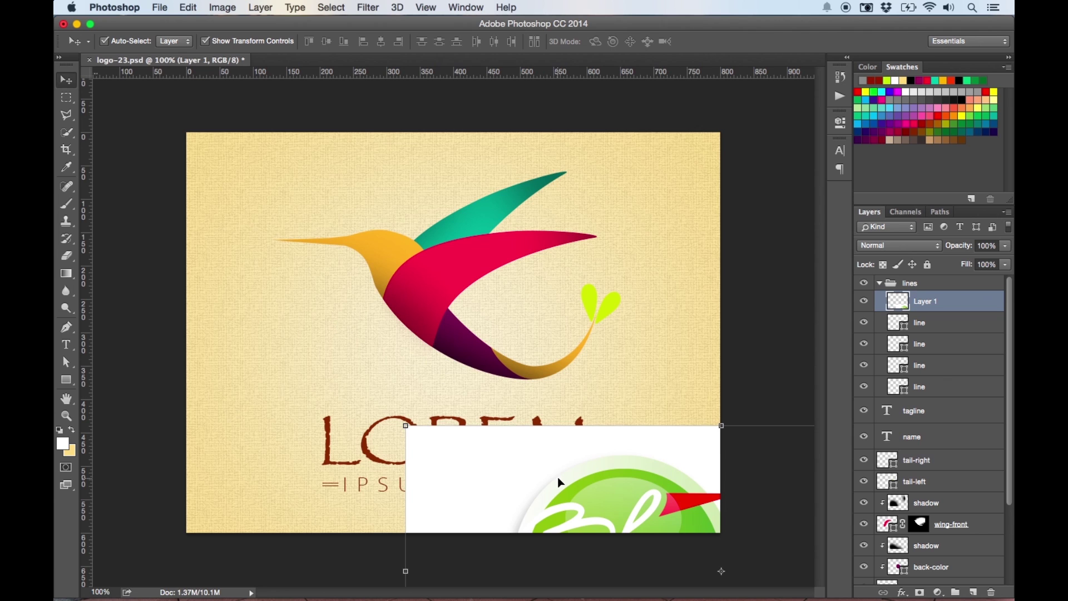
Move the Blue Green reference image up and left onto the canvas below the hummingbird.
right_click(639, 483)
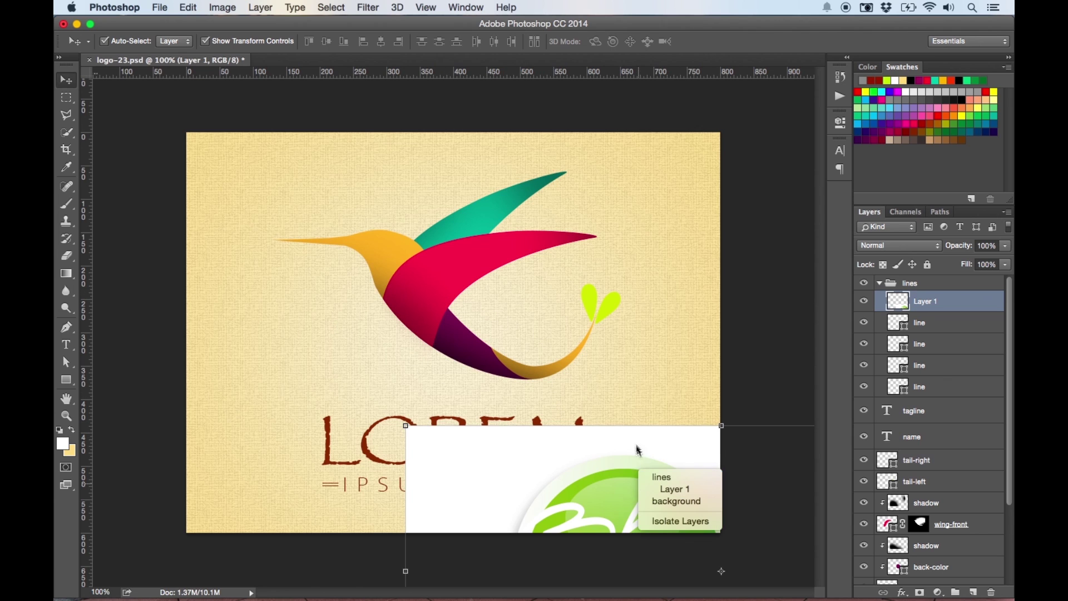
left_click(619, 405)
left_click_drag(606, 480, 524, 441)
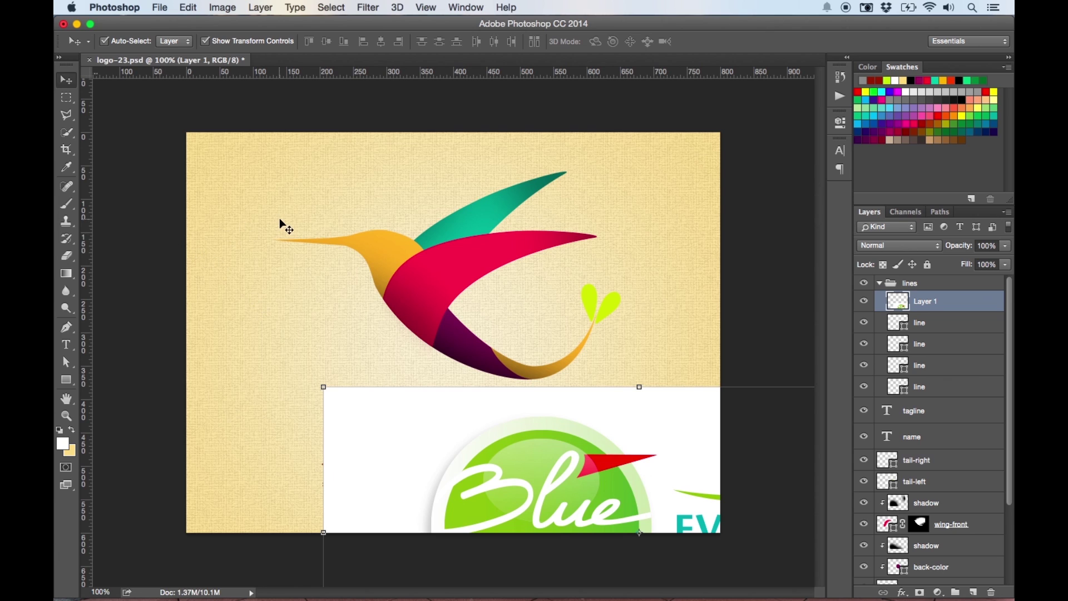
left_click(374, 253)
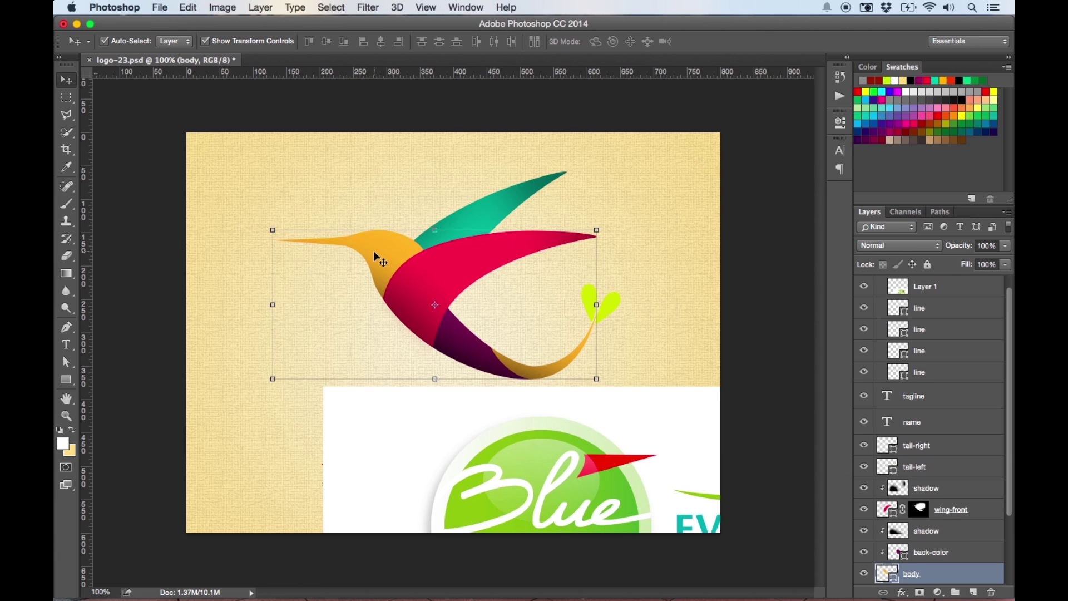
Set the Move tool's Auto-Select to pick individual Layers instead of groups.
left_click(106, 43)
left_click(105, 43)
left_click(105, 43)
left_click(174, 41)
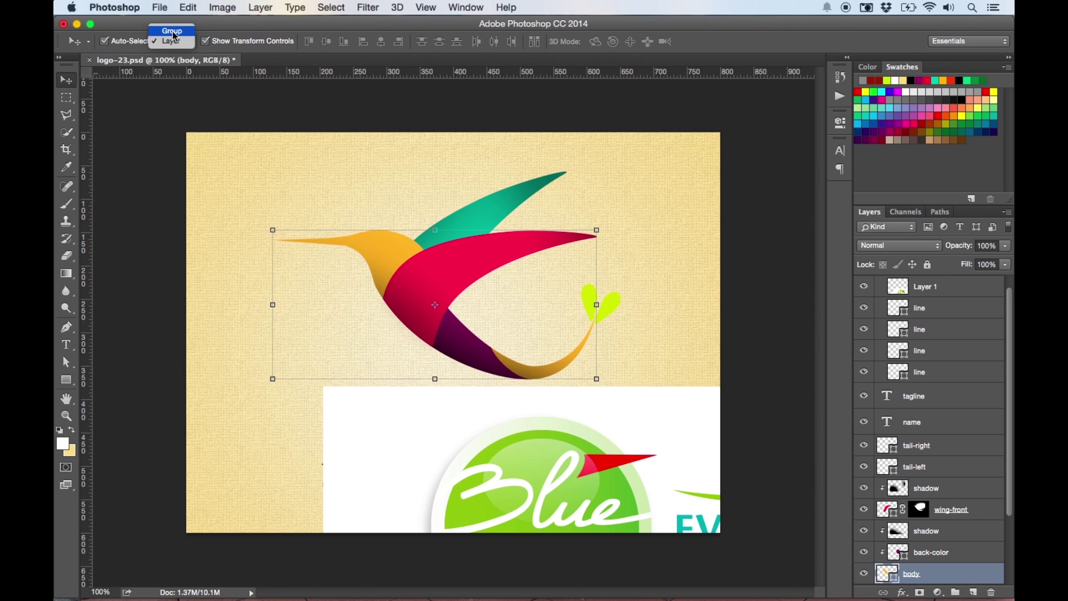
left_click(173, 41)
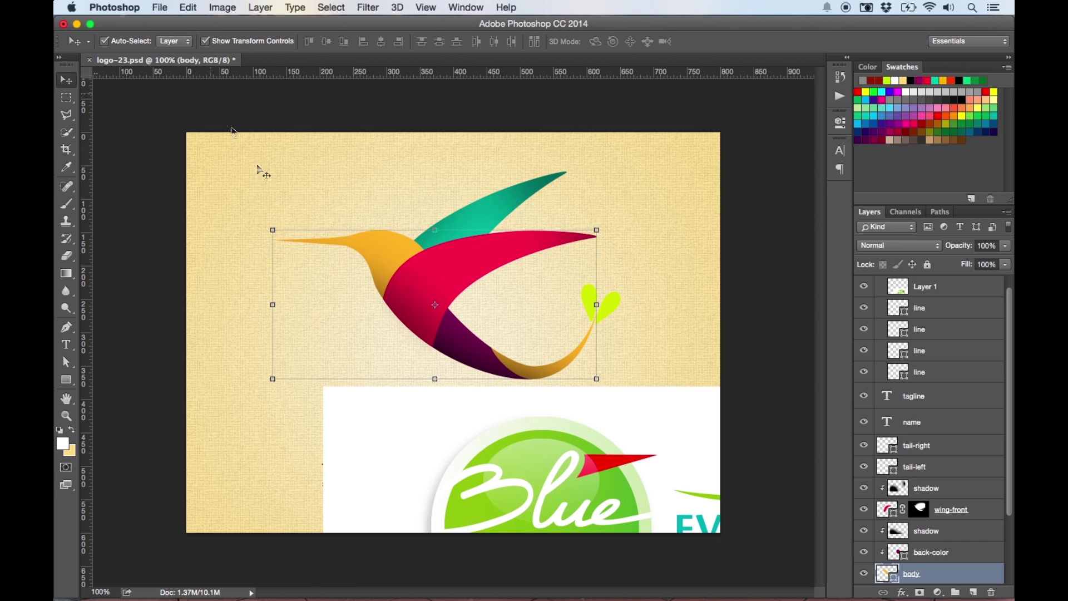
scroll(939, 463, "up", 1)
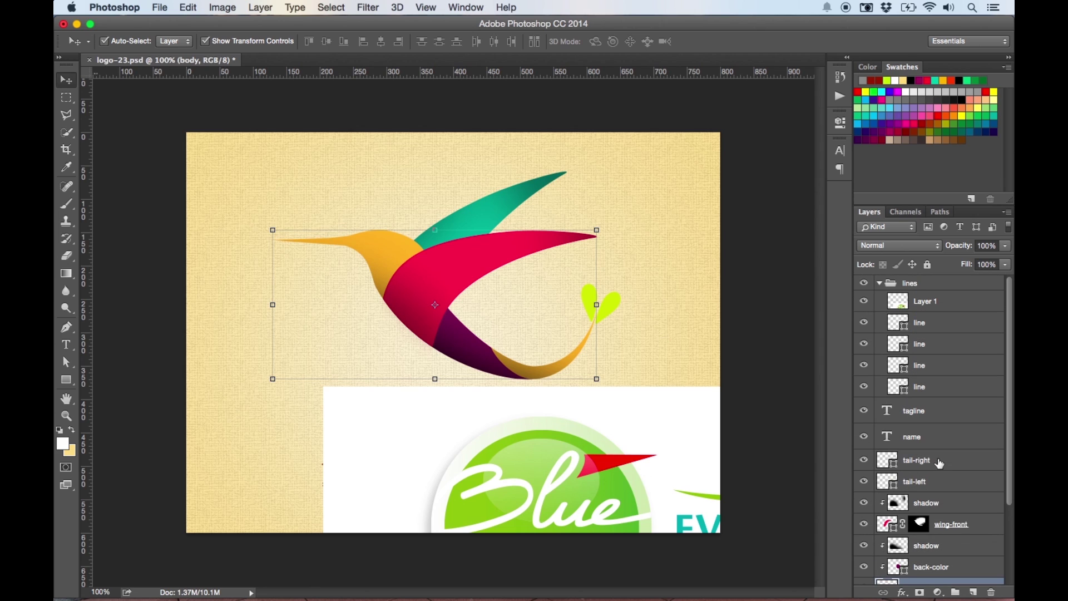
Collapse the lines group and toggle the body layer's visibility to identify its shape.
left_click(880, 283)
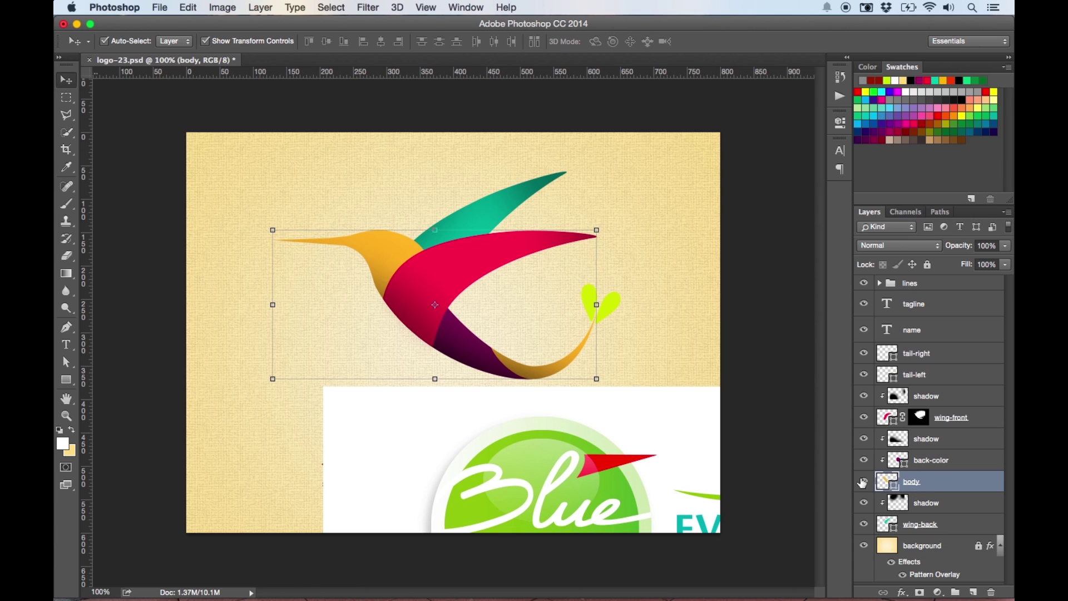
left_click(863, 482)
left_click(863, 482)
left_click(863, 482)
left_click(863, 481)
left_click(863, 482)
left_click(863, 482)
left_click(863, 482)
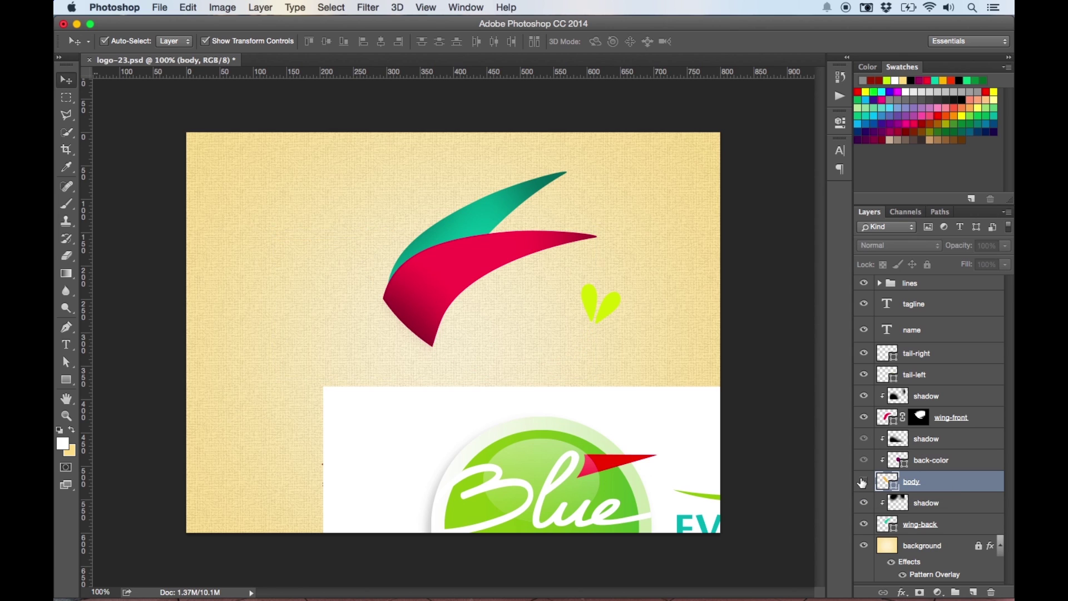
left_click(863, 482)
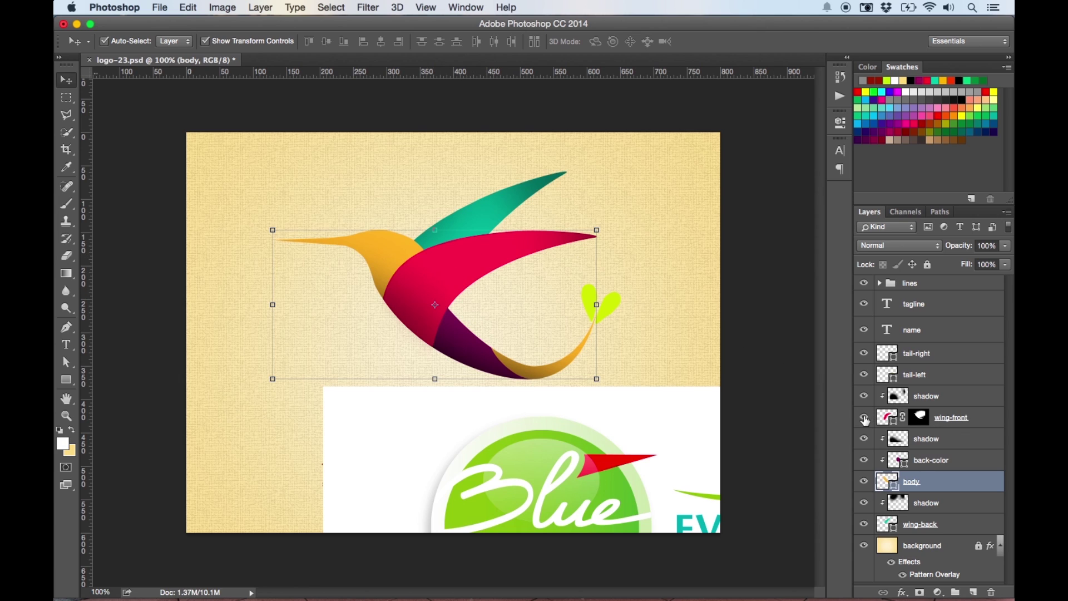
Toggle the wing-front and back-color layers' visibility to identify those bird parts.
left_click(864, 418)
left_click(864, 417)
left_click(864, 418)
left_click(864, 418)
left_click(921, 462)
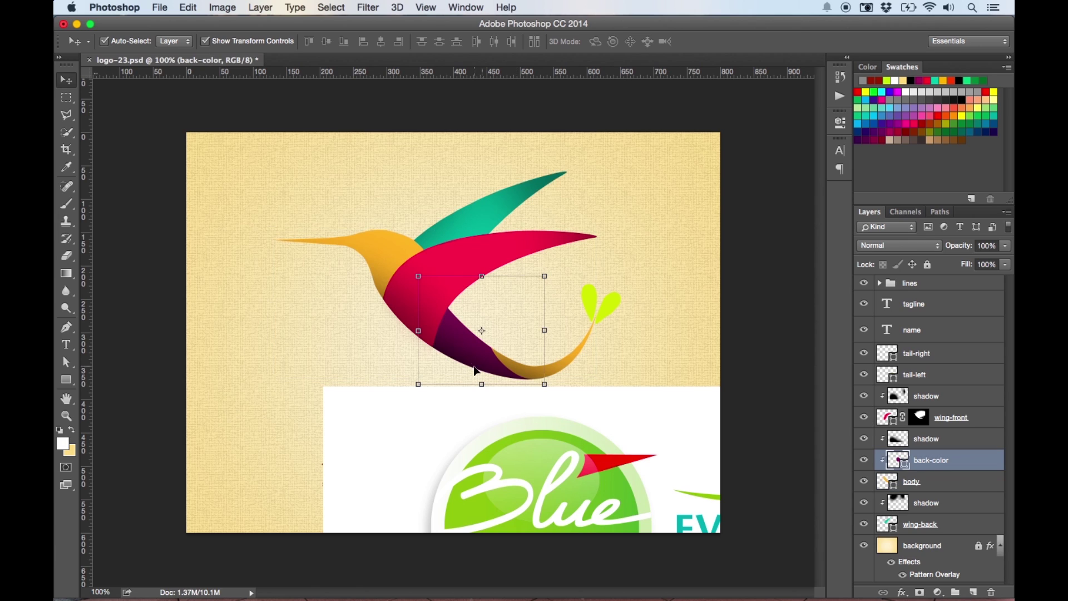
left_click(864, 462)
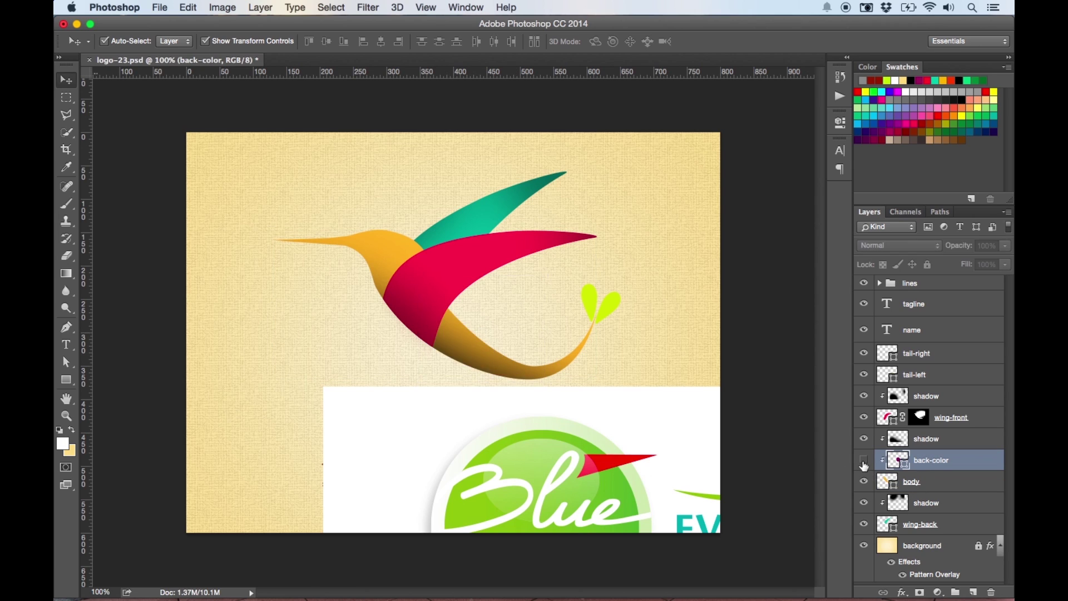
left_click(864, 461)
left_click(864, 462)
left_click(864, 462)
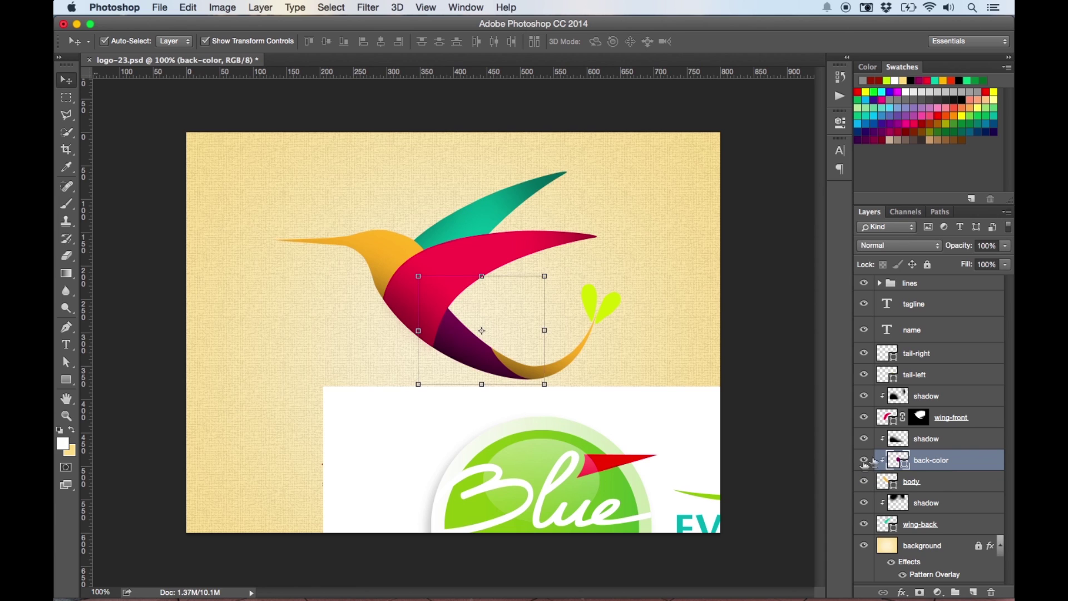
Check the tail-right and tail-left shapes by toggling visibility, then reselect the body layer.
left_click(921, 360)
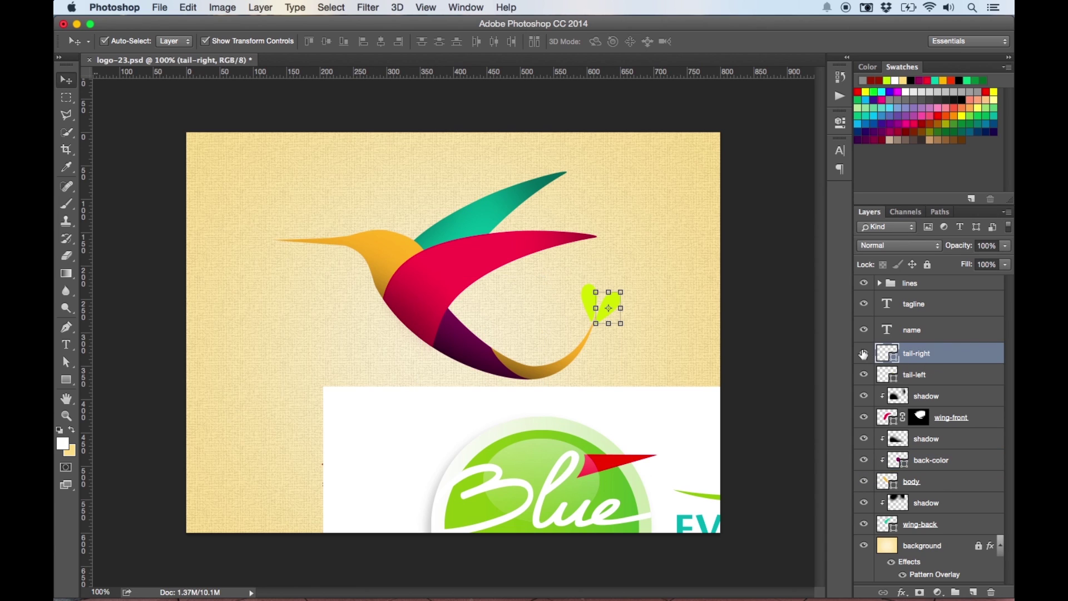
left_click(865, 353)
left_click(865, 353)
left_click(864, 374)
left_click(864, 374)
left_click(918, 483)
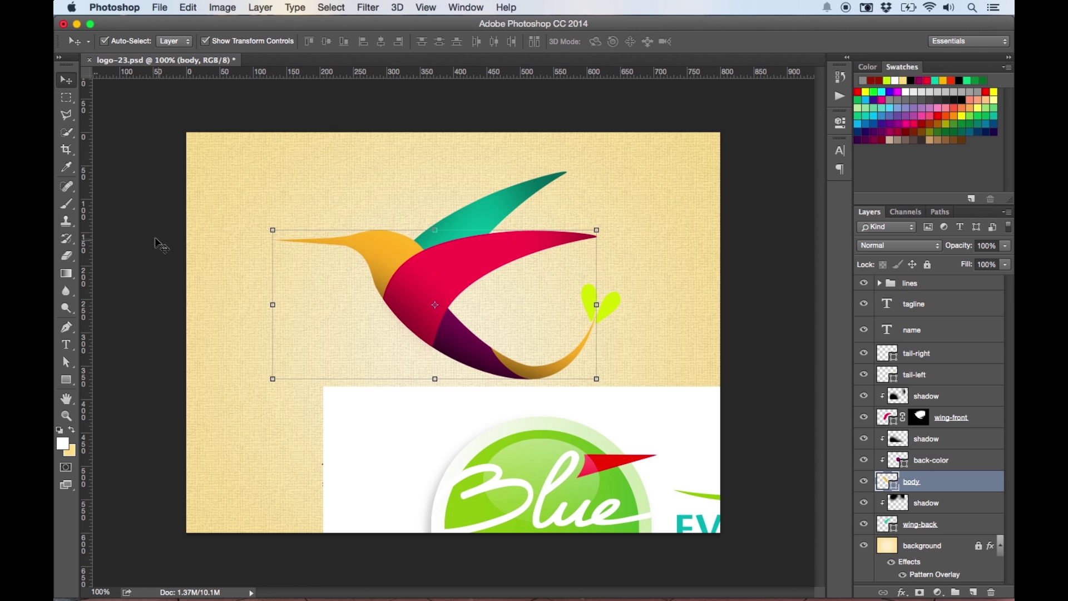
Scale down the Blue Green logo with Free Transform and move it to the canvas's lower left.
left_click_drag(430, 449, 293, 286)
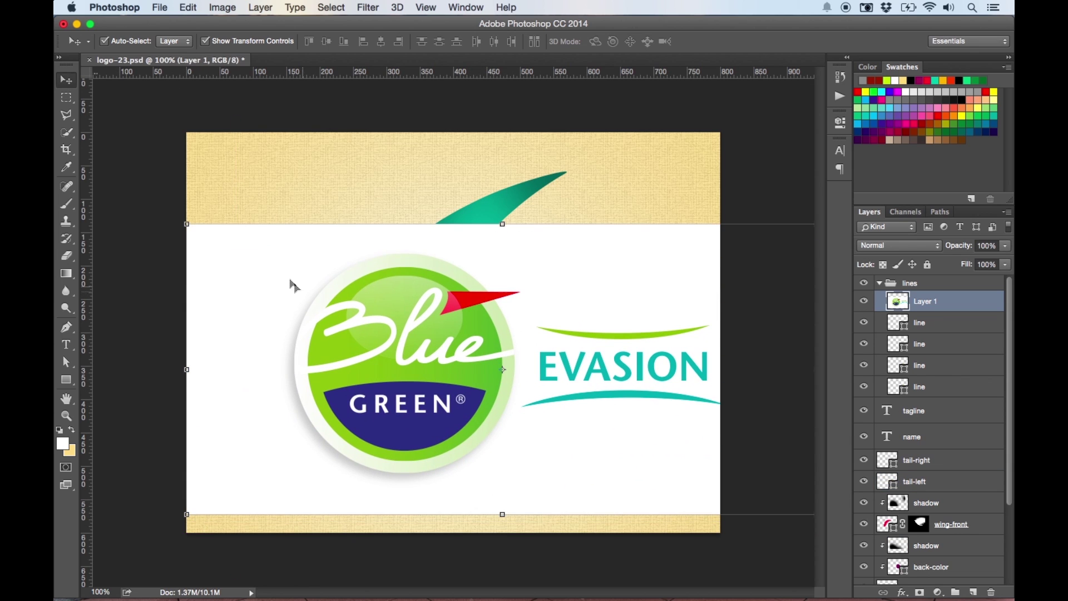
key("ctrl+t")
left_click_drag(188, 225, 528, 381)
key("Return")
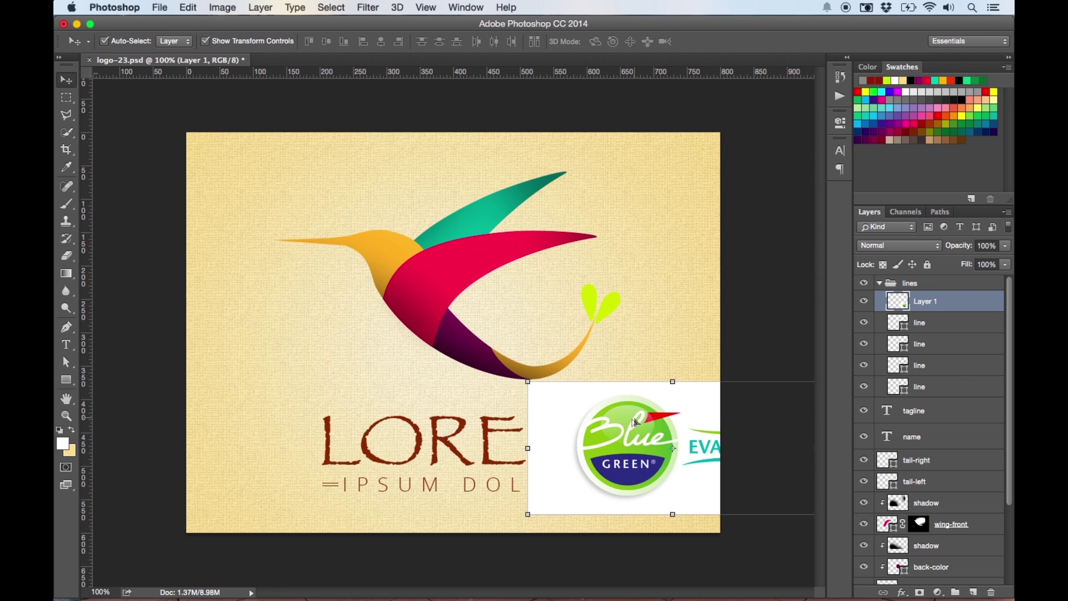
left_click_drag(636, 422, 259, 448)
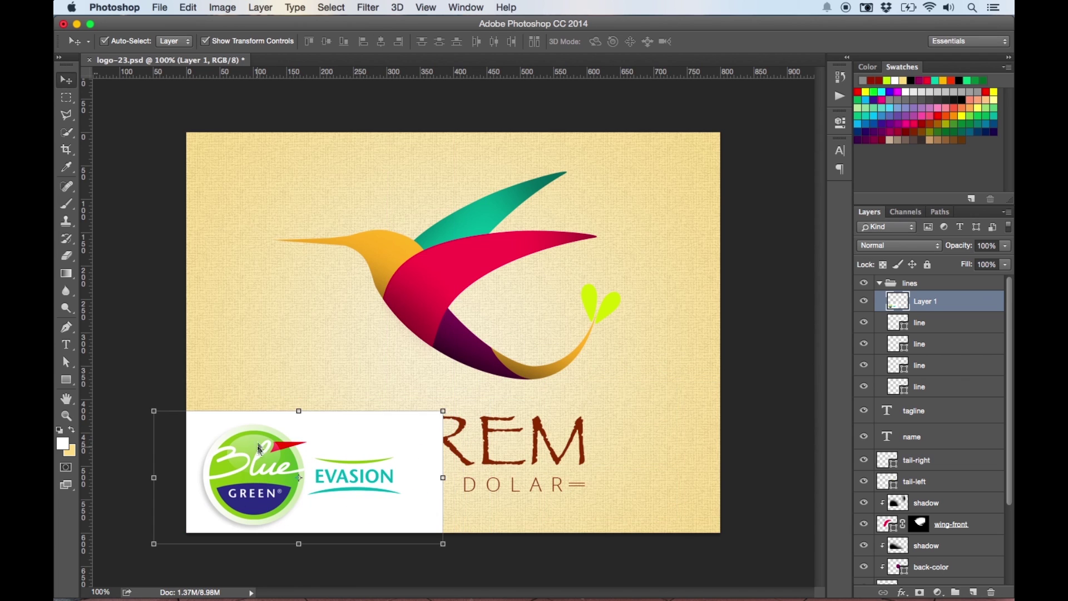
left_click(384, 247)
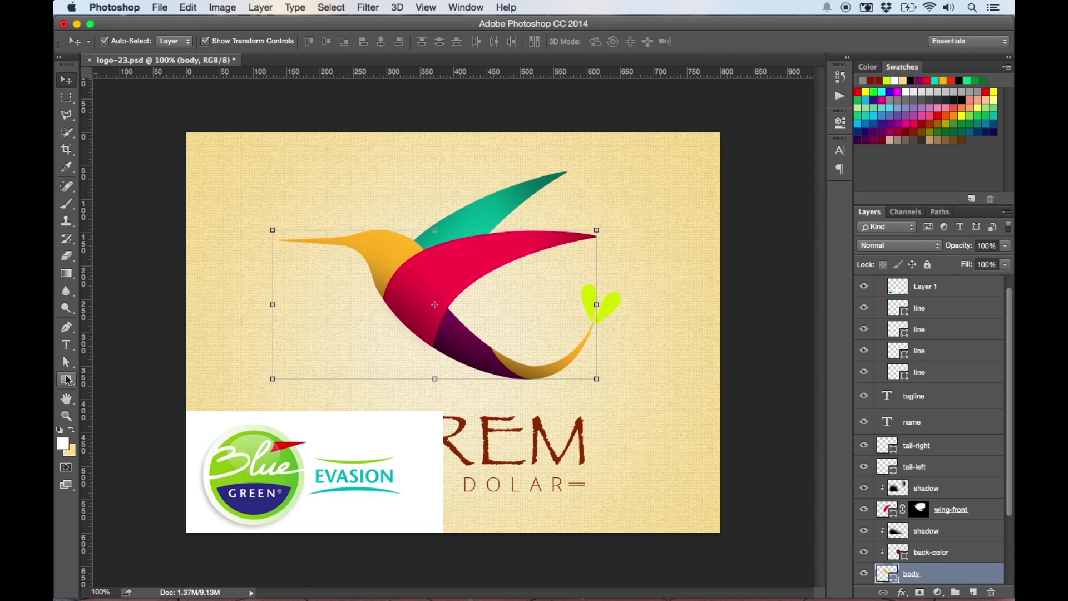
Fill the bird's body shape with green 99bb1e sampled from the client logo.
left_click(66, 379)
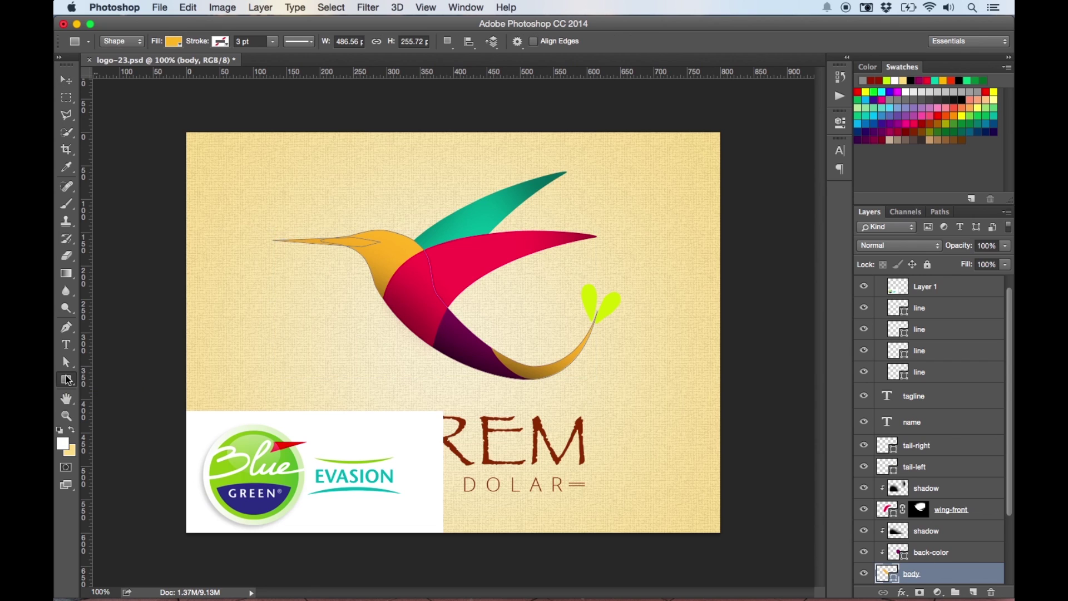
left_click(178, 46)
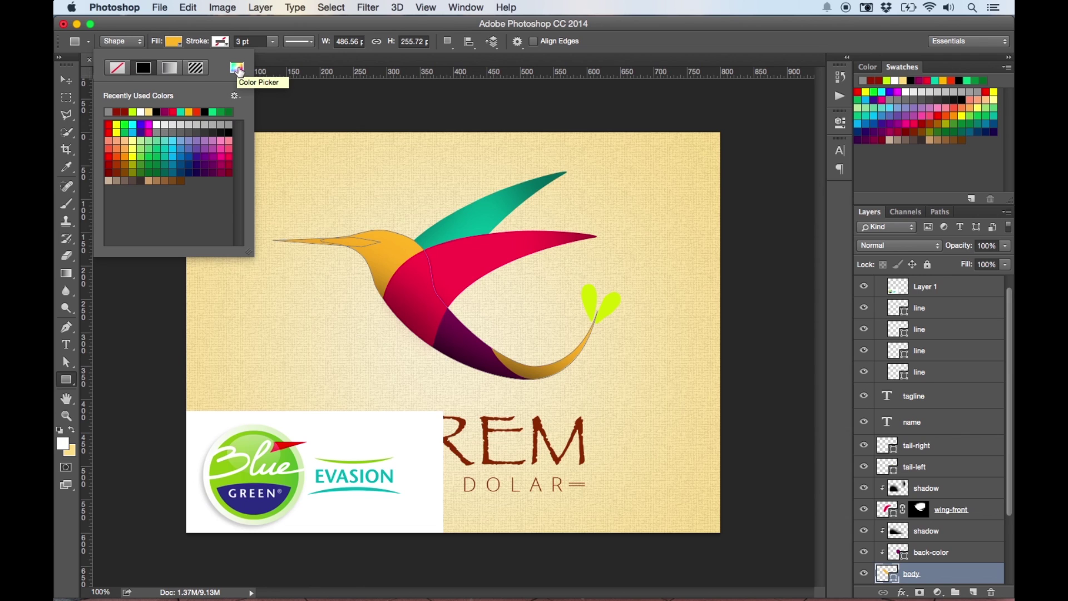
left_click(240, 71)
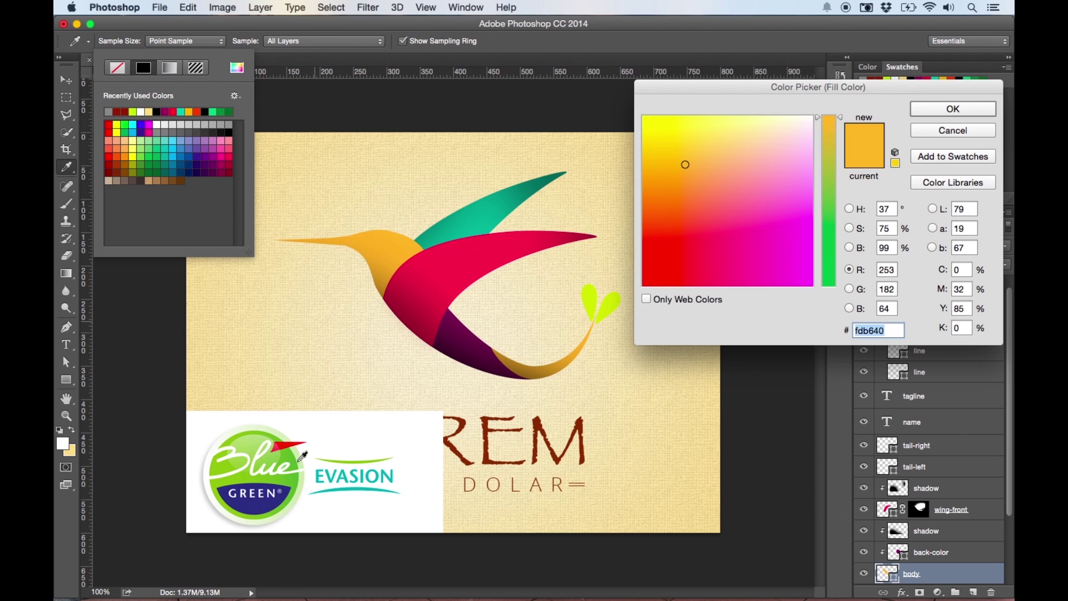
left_click(290, 458)
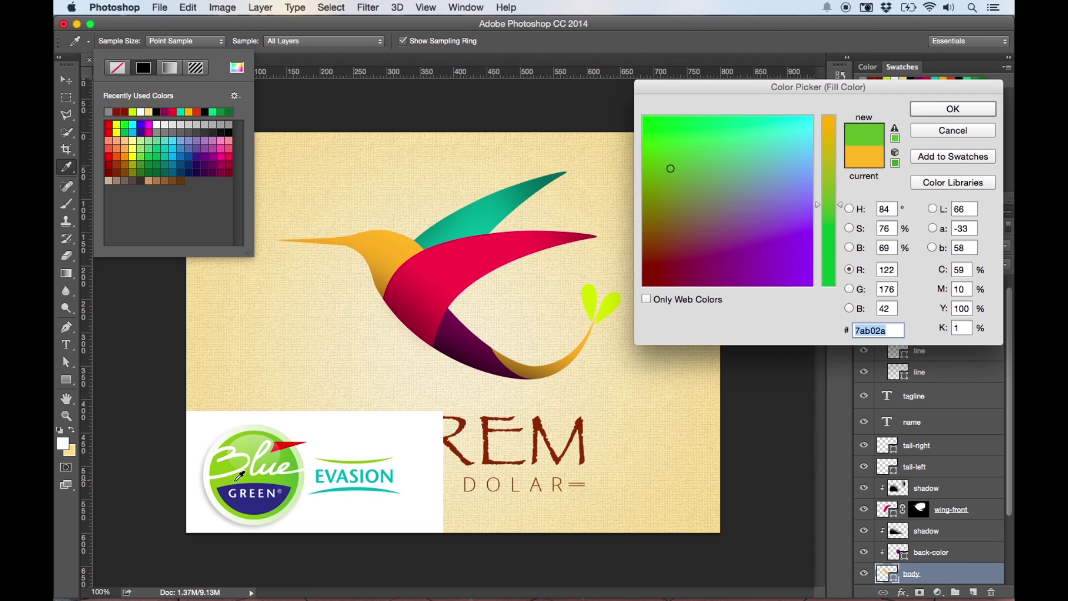
left_click(289, 462)
left_click(250, 472)
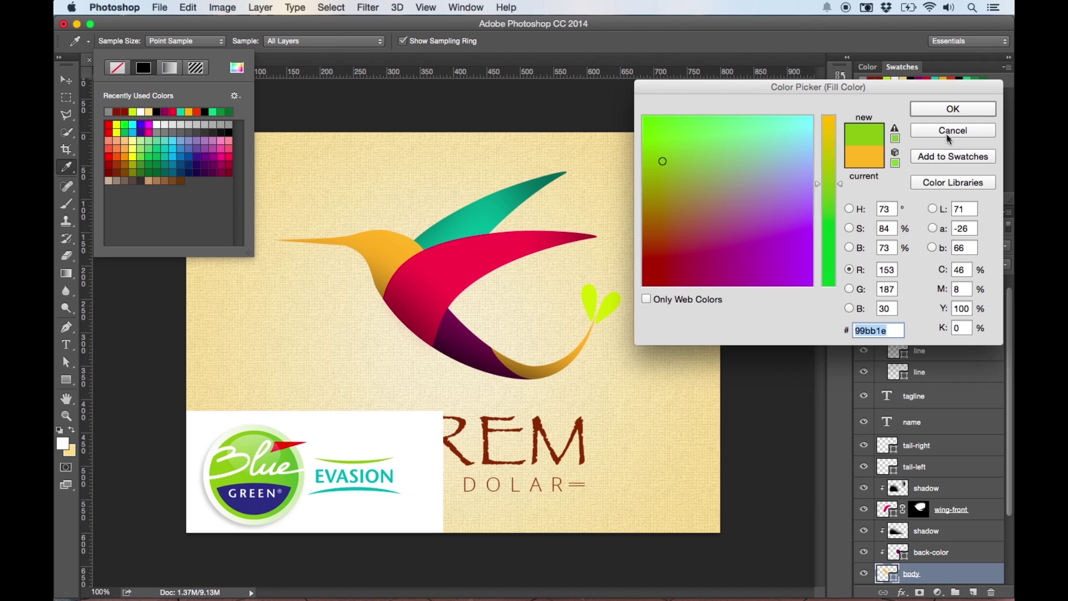
left_click(943, 118)
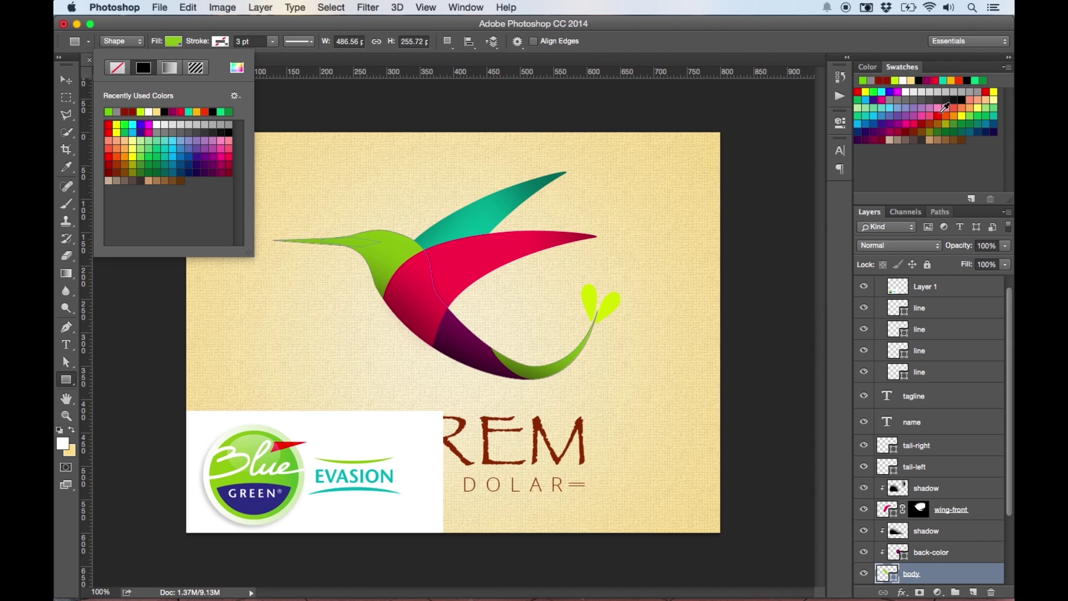
left_click(65, 81)
left_click(144, 199)
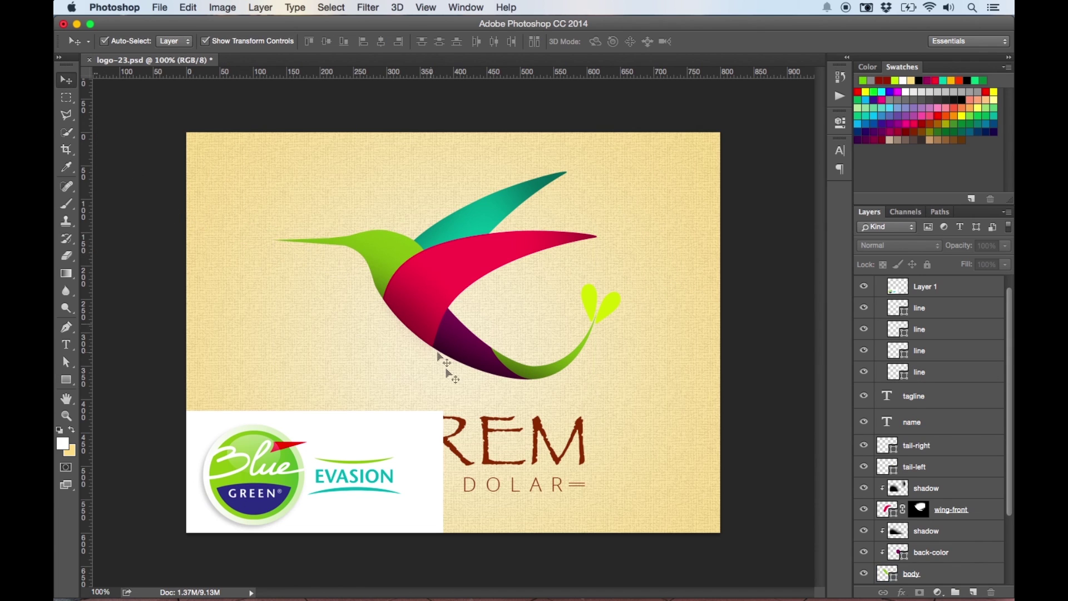
Recolor the wing-front shape teal 01abad, sampled from the logo's EVASION lines.
left_click(889, 511)
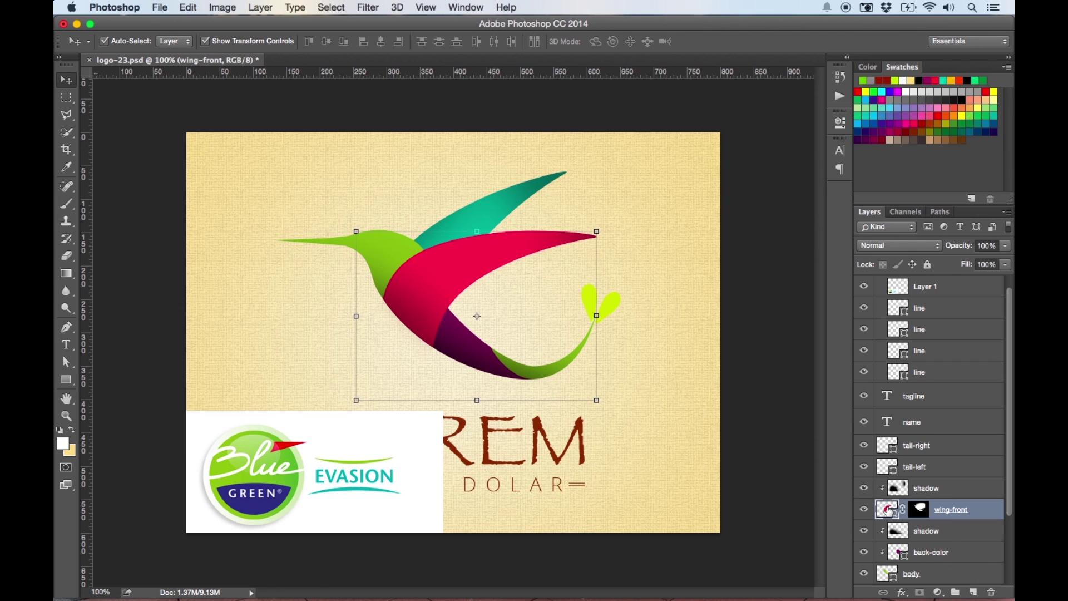
left_click(66, 380)
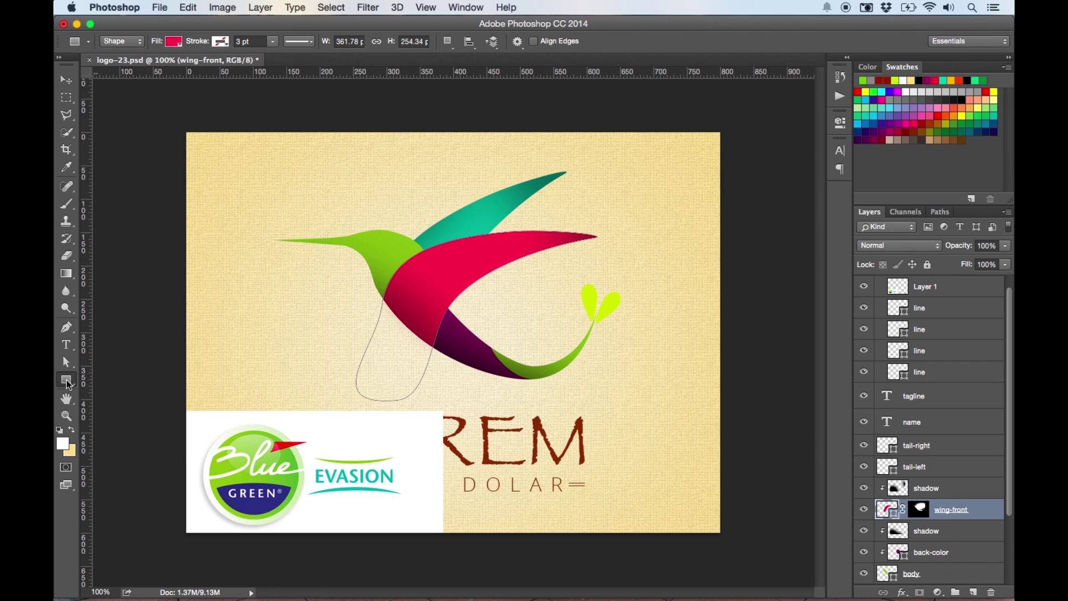
left_click(174, 41)
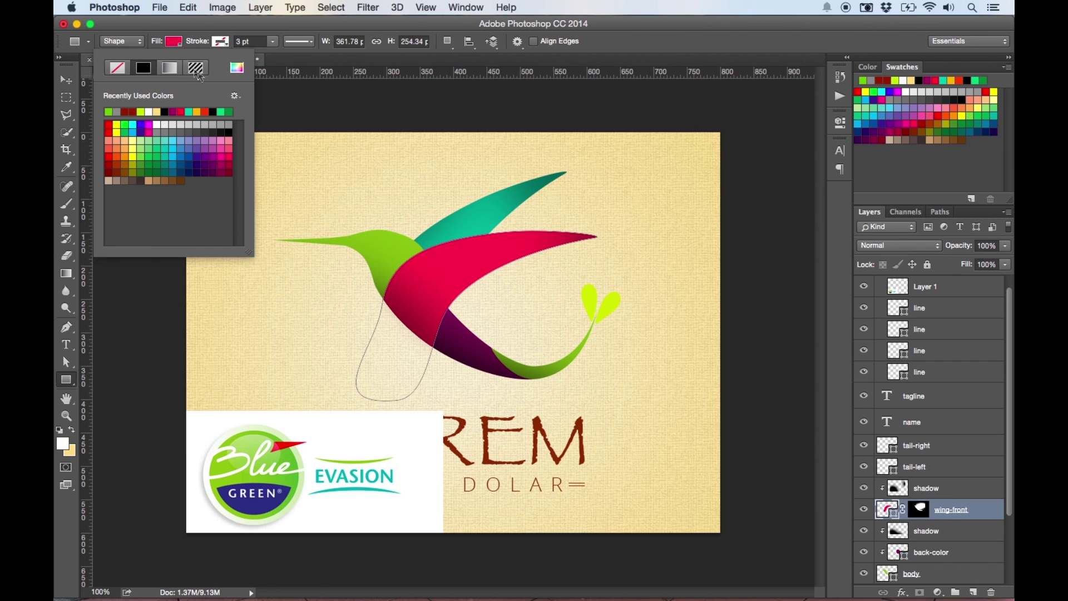
left_click(237, 68)
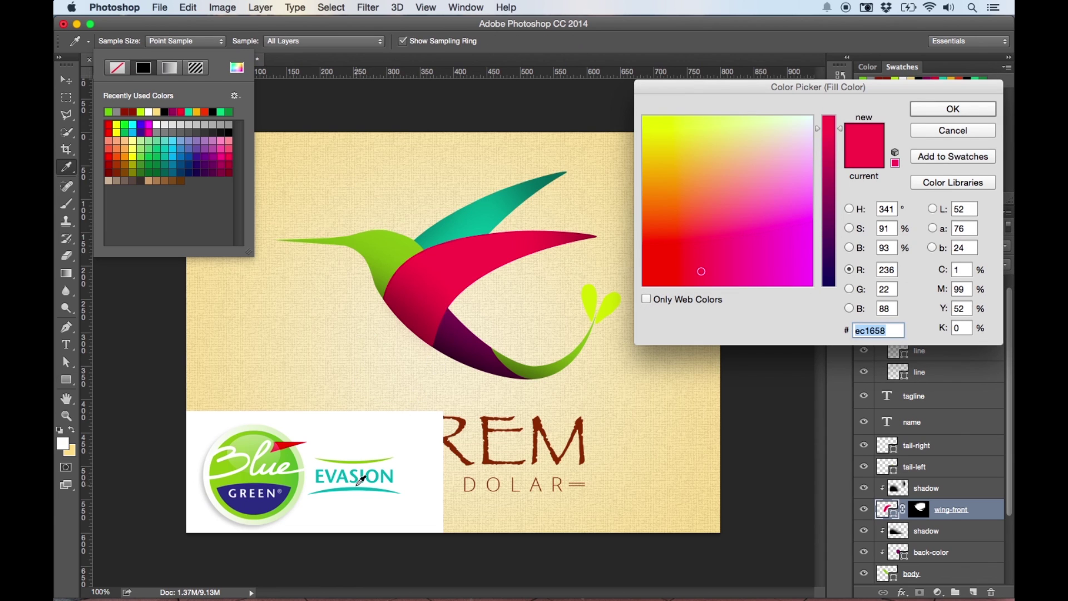
left_click(356, 487)
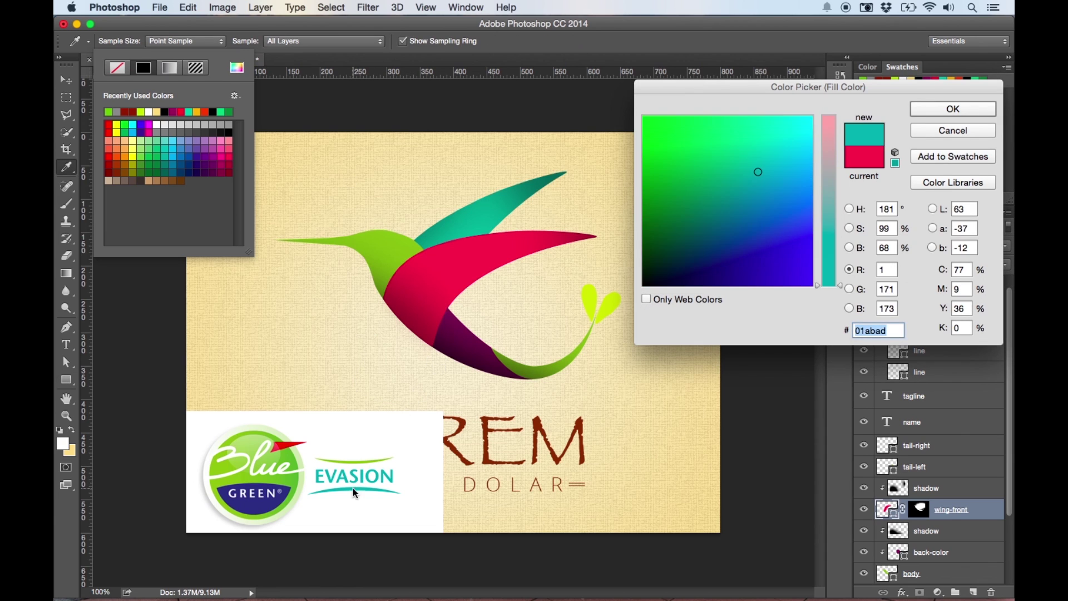
key("Return")
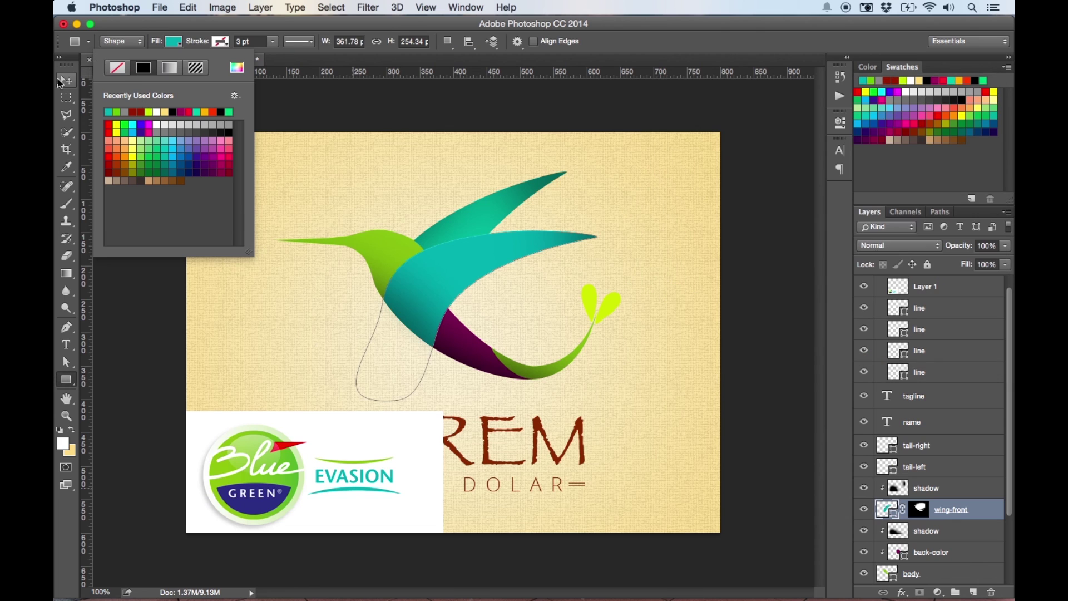
Fill the wing-back shape with navy #253781 sampled from the logo's GREEN badge.
key("v")
left_click(495, 198)
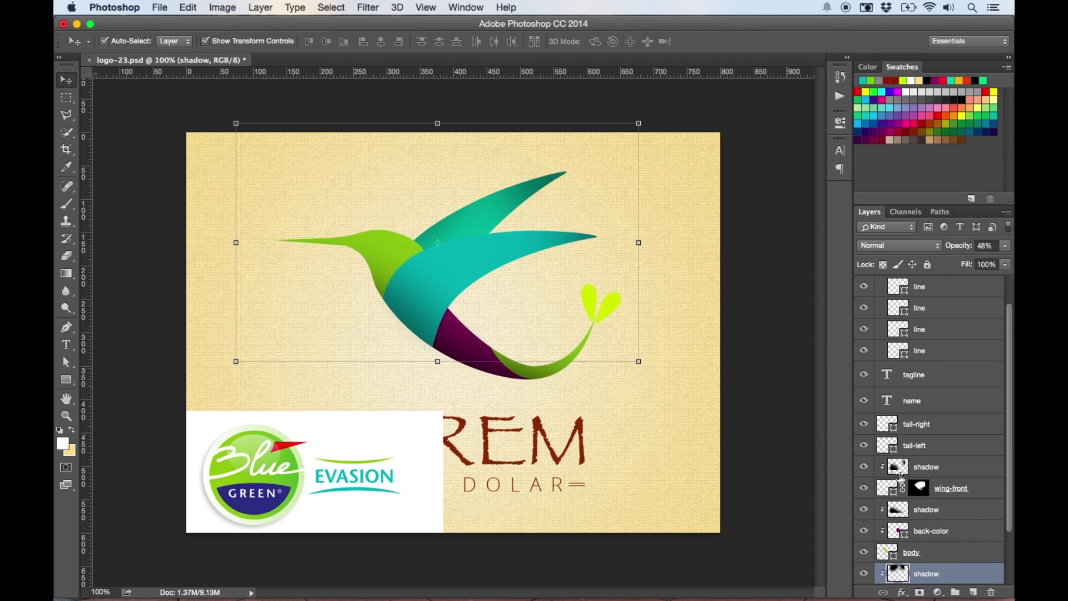
scroll(940, 495, "down", 5)
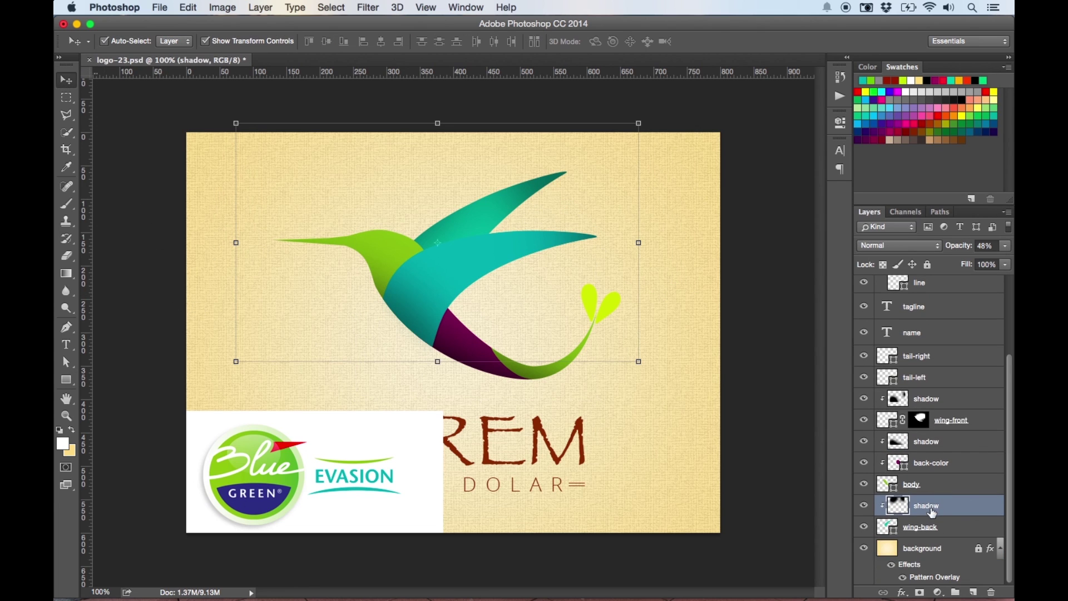
left_click(917, 528)
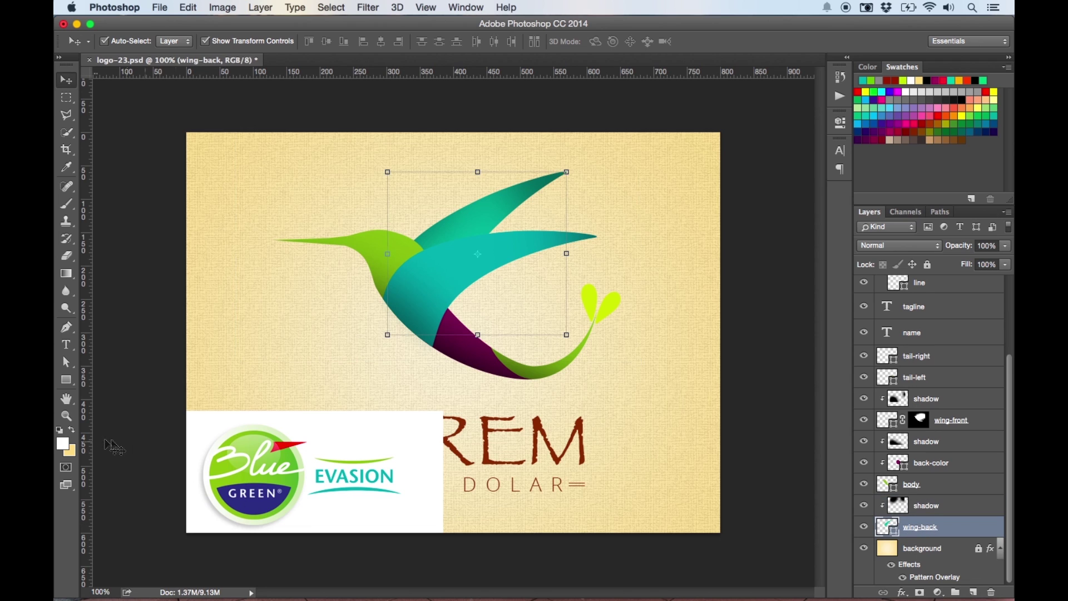
left_click(69, 387)
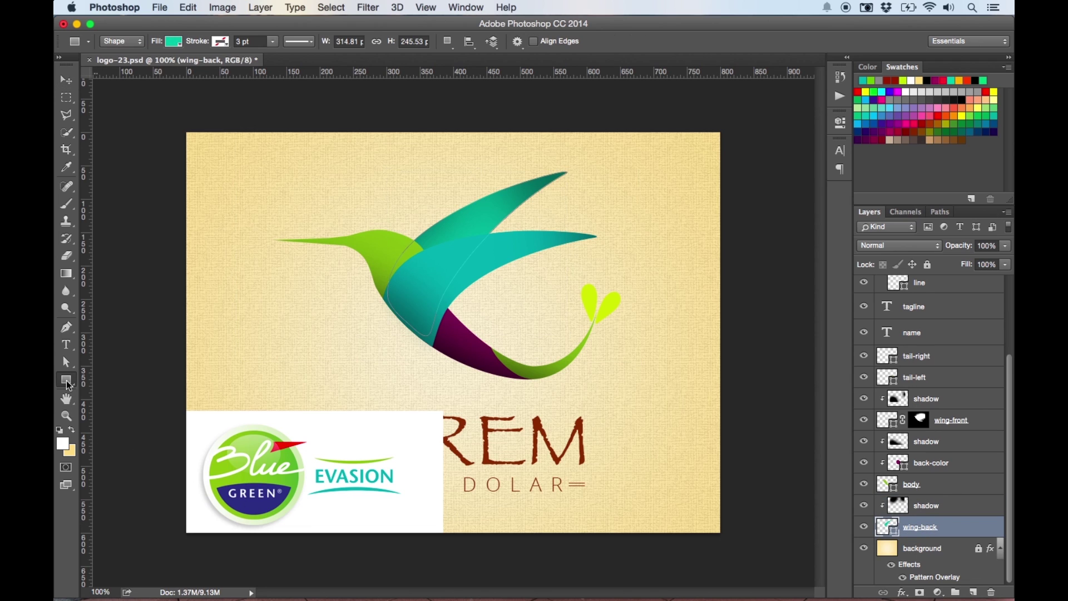
left_click(174, 42)
left_click(236, 67)
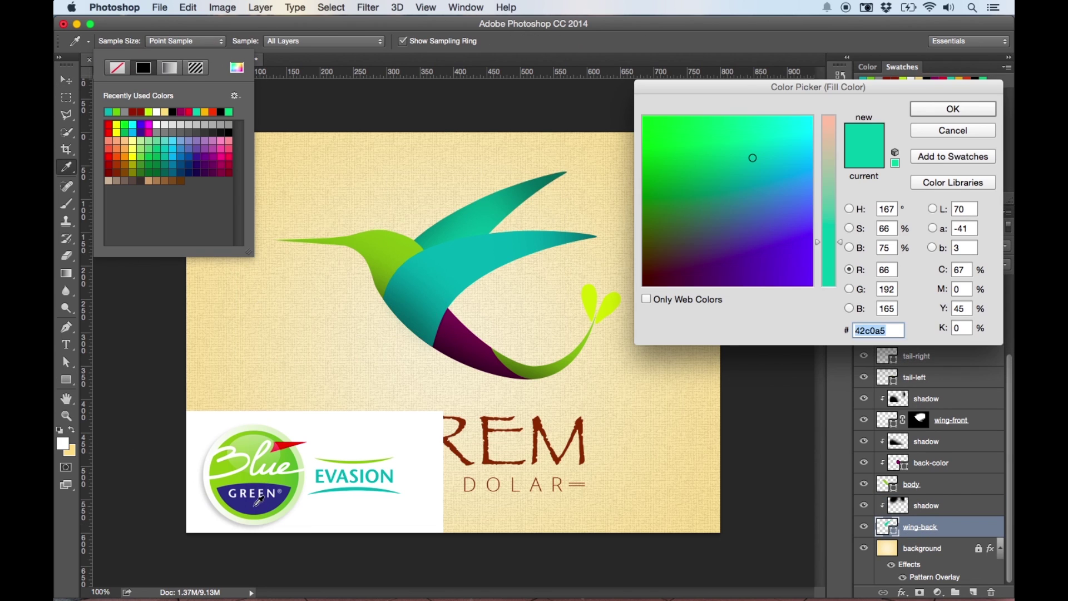
left_click(256, 508)
key("Return")
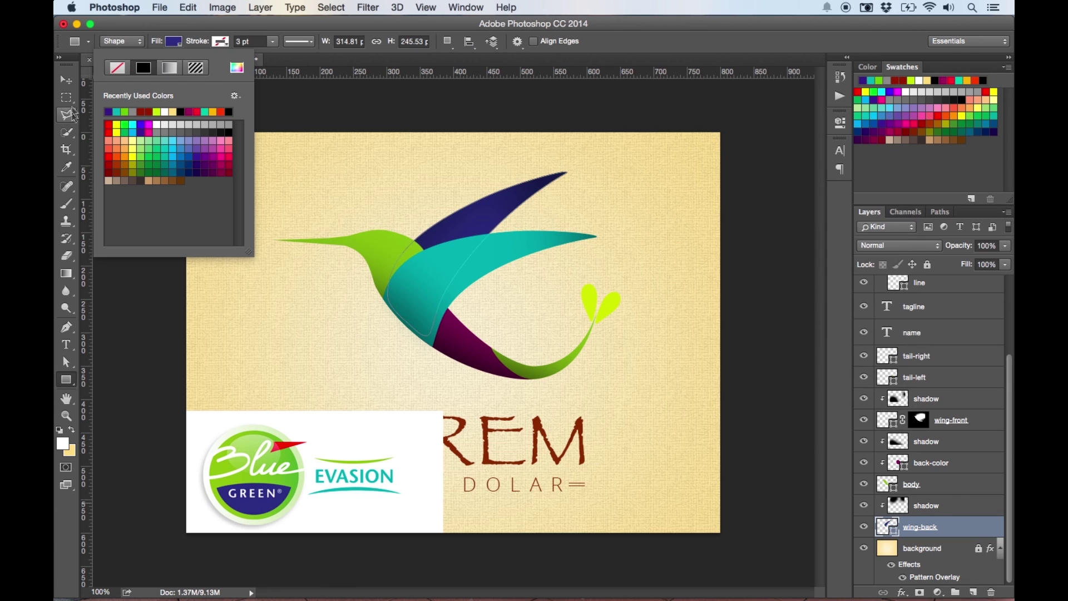
left_click(68, 82)
left_click(146, 253)
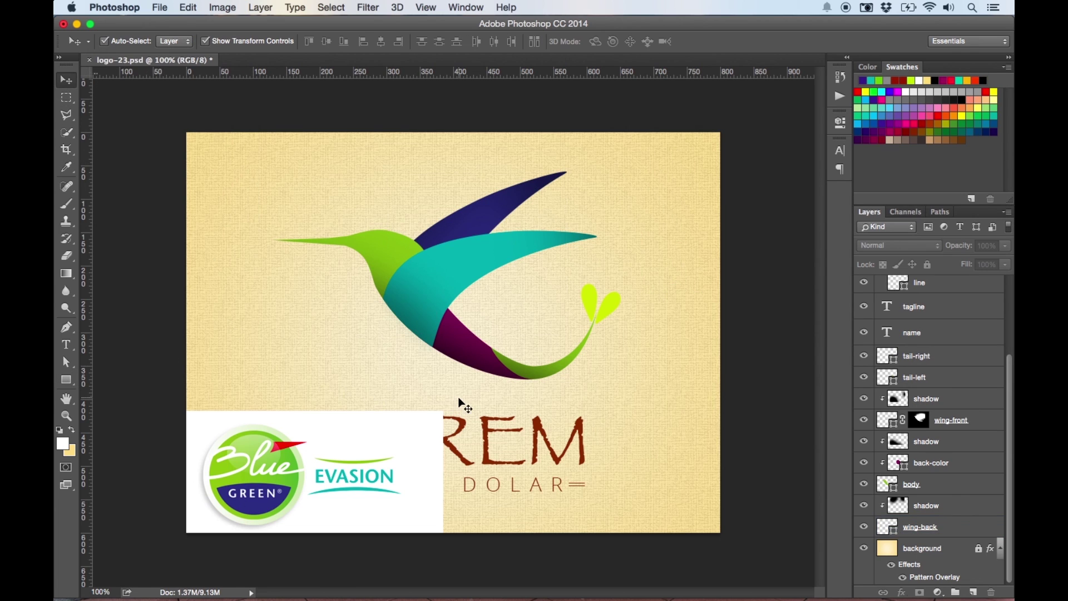
Select the purple back-color layer and toggle its visibility to confirm which piece it is.
left_click(469, 346)
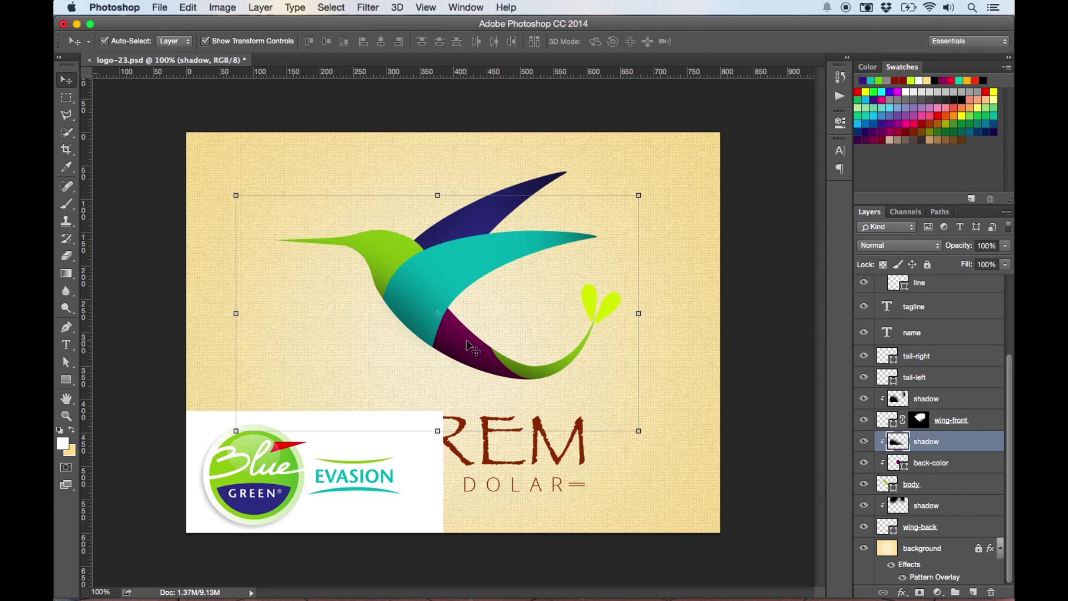
left_click(928, 469)
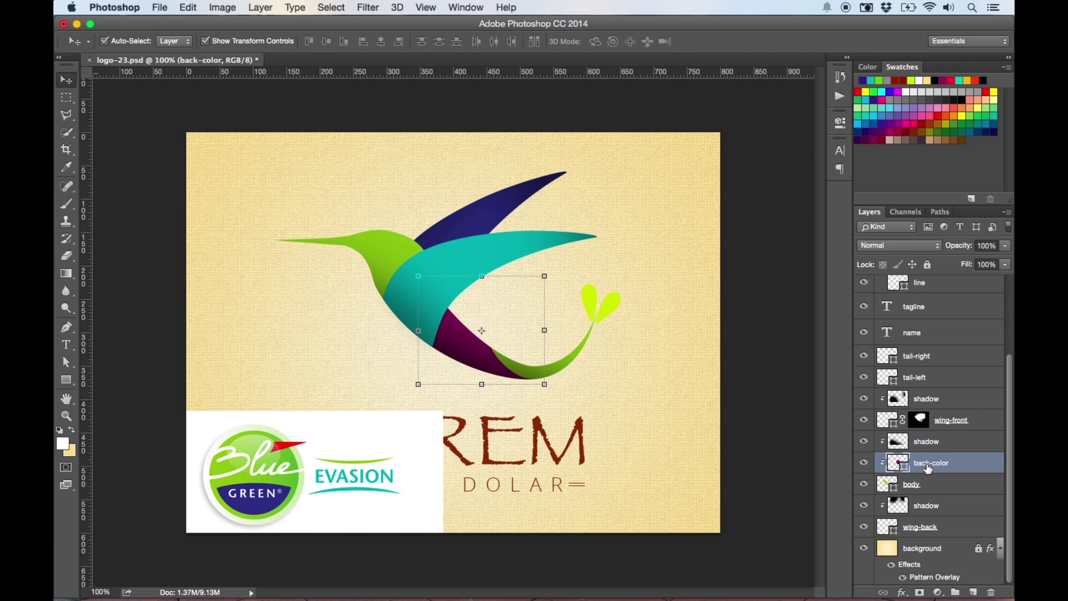
left_click(864, 464)
left_click(863, 463)
left_click(864, 463)
left_click(864, 463)
left_click(864, 464)
left_click(864, 463)
Fill the back-color shape with the red sampled from the client logo.
left_click(66, 381)
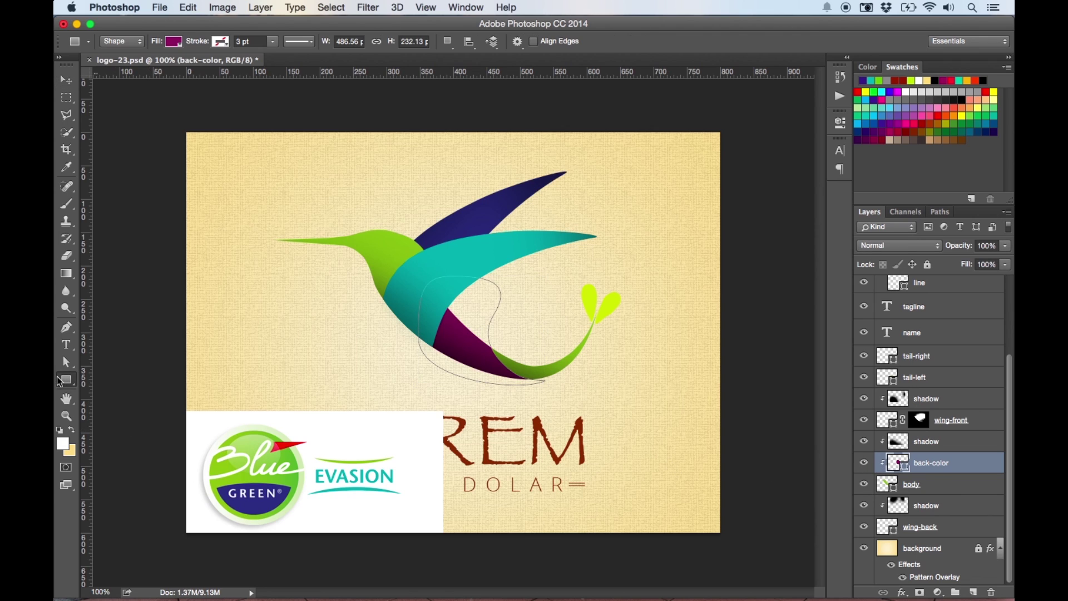
left_click(177, 41)
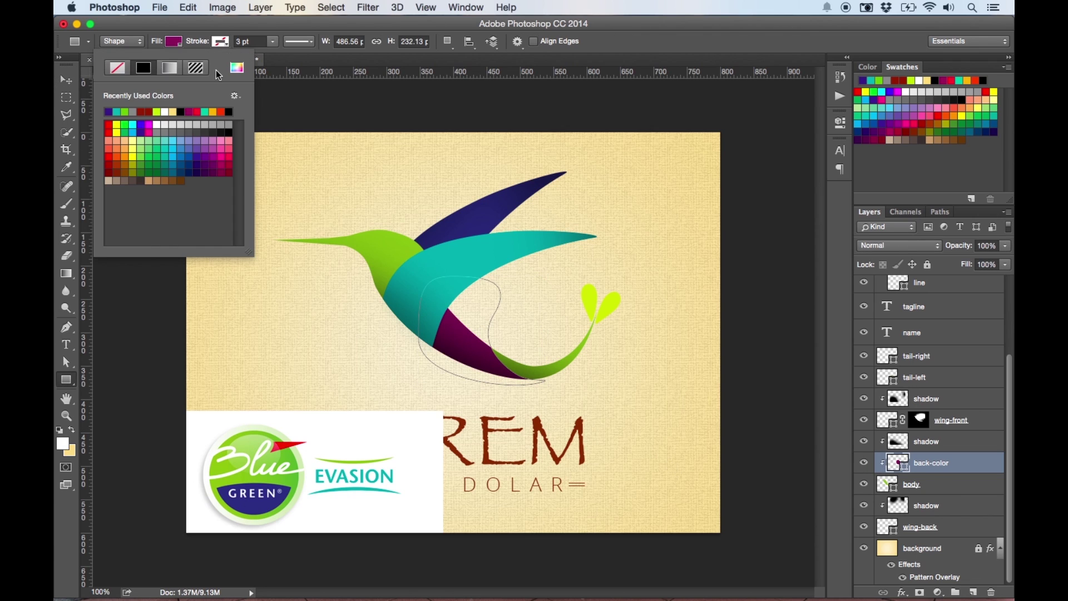
left_click(237, 69)
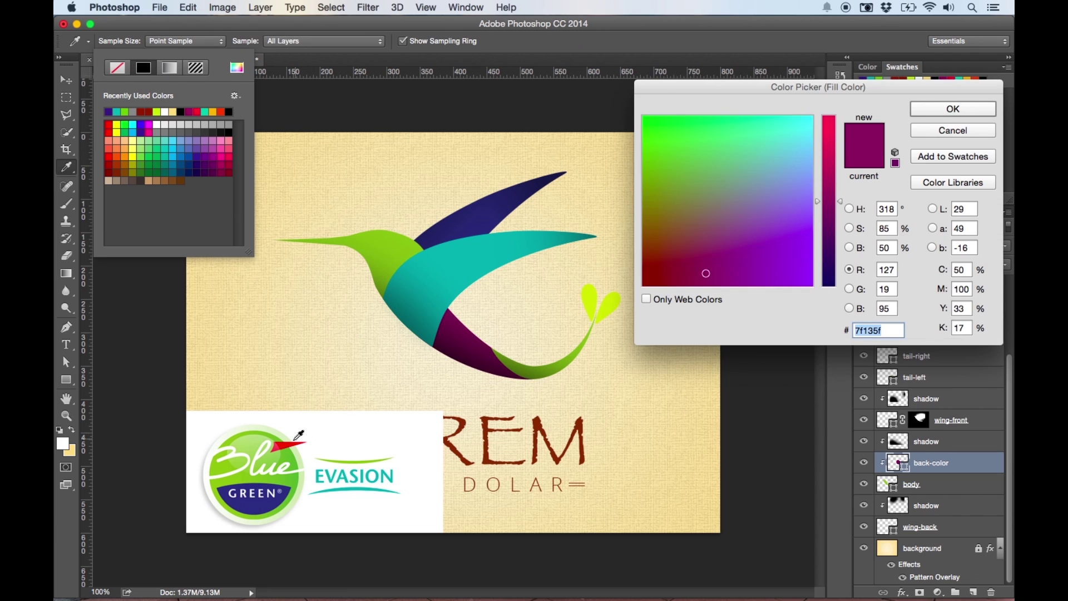
left_click(295, 442)
key("Return")
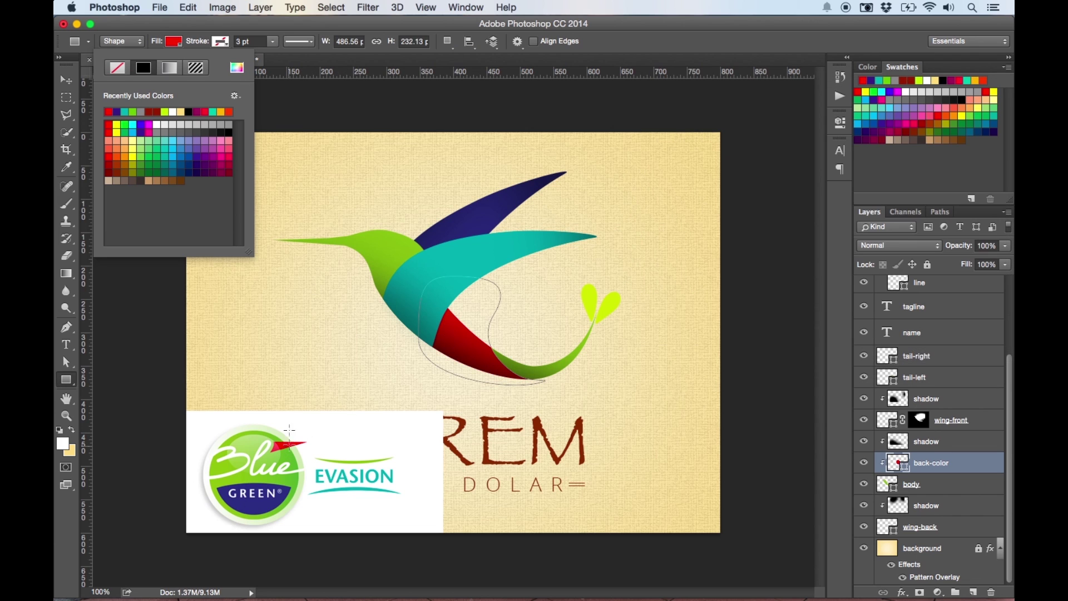
key("Escape")
left_click(66, 79)
left_click(172, 291)
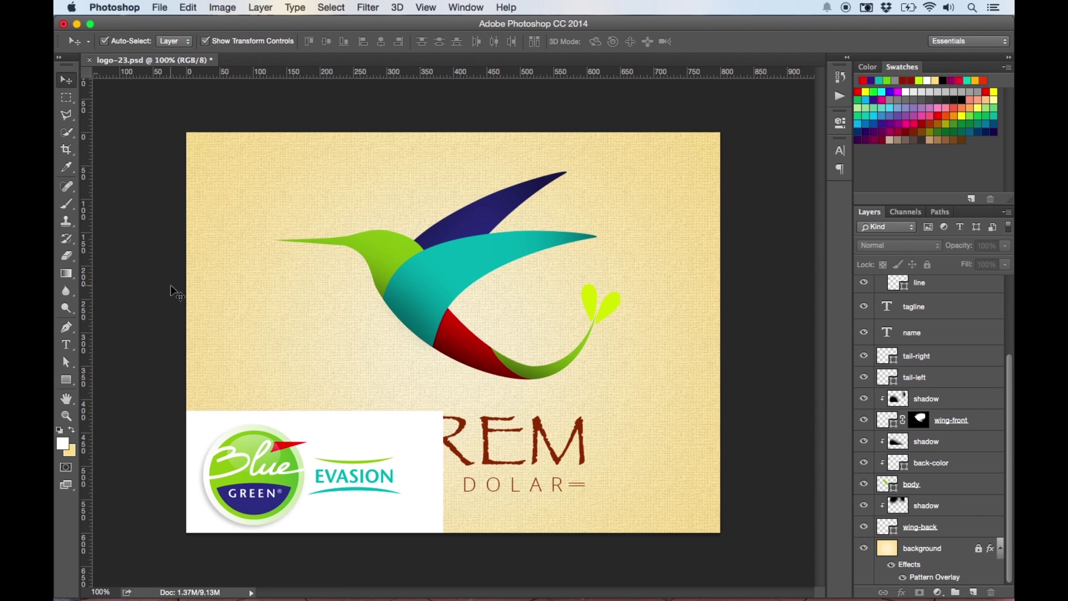
Fill the right tail leaf with teal sampled from the EVASION text.
left_click(610, 303)
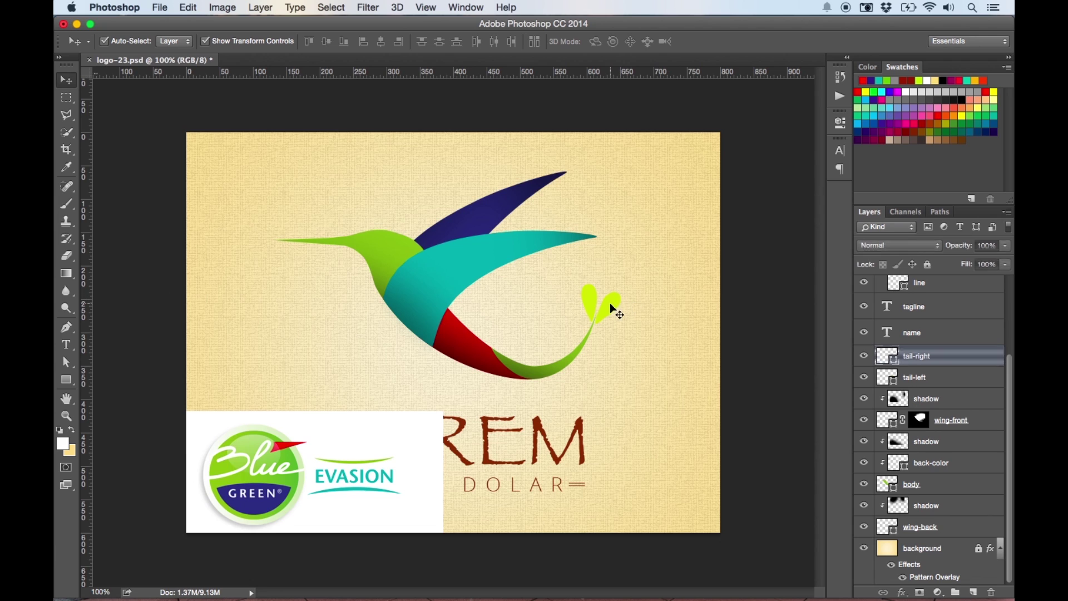
left_click(65, 381)
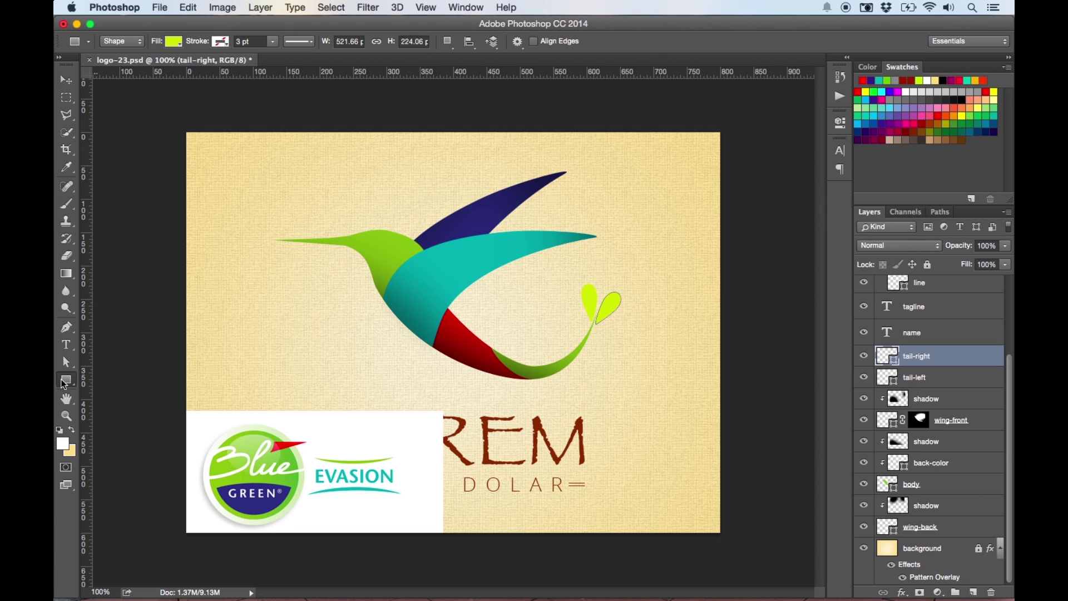
left_click(175, 48)
left_click(237, 67)
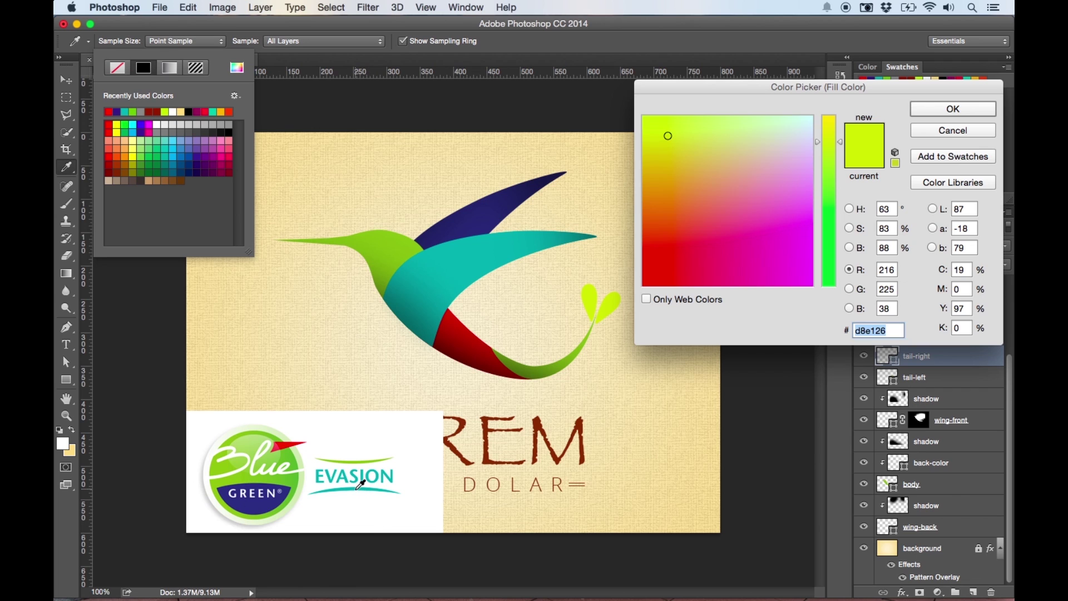
left_click(358, 488)
key("Return")
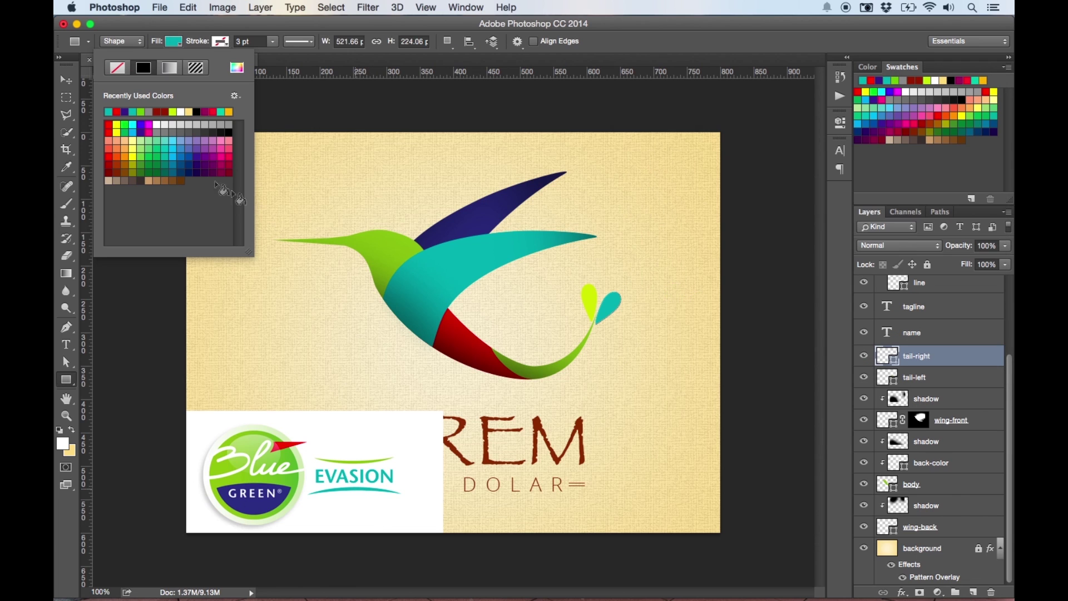
key("v")
left_click(562, 348)
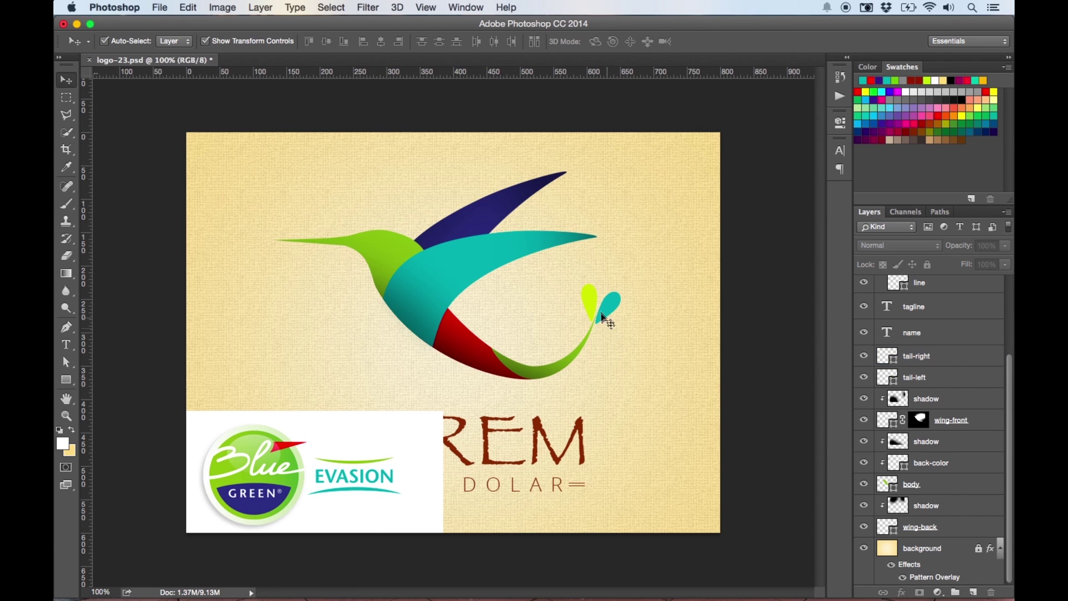
Fill the left tail leaf with the same EVASION teal.
left_click(590, 305)
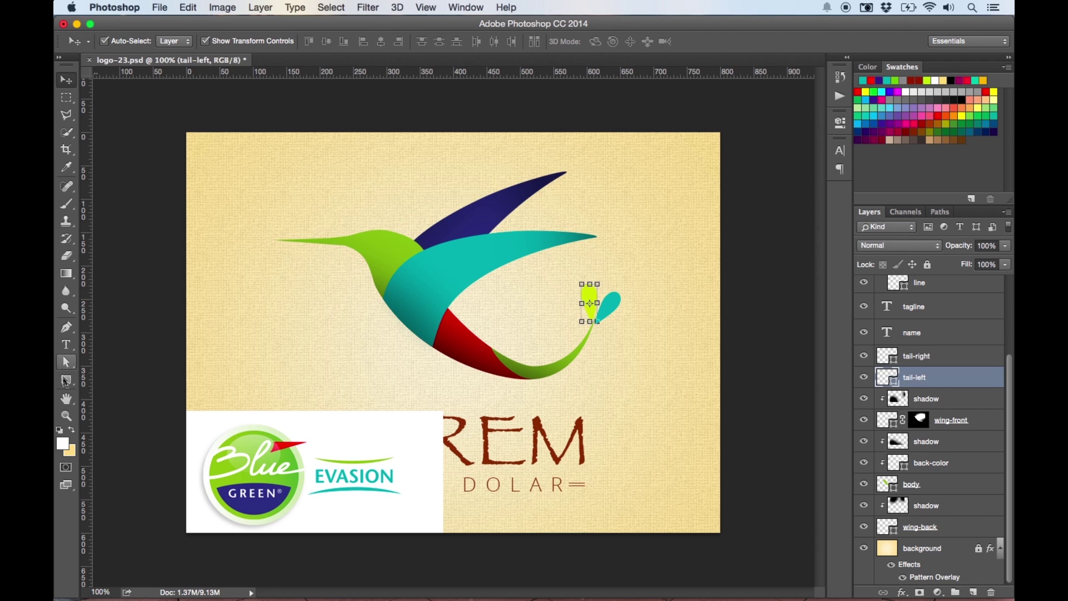
left_click(65, 381)
left_click(173, 42)
left_click(238, 68)
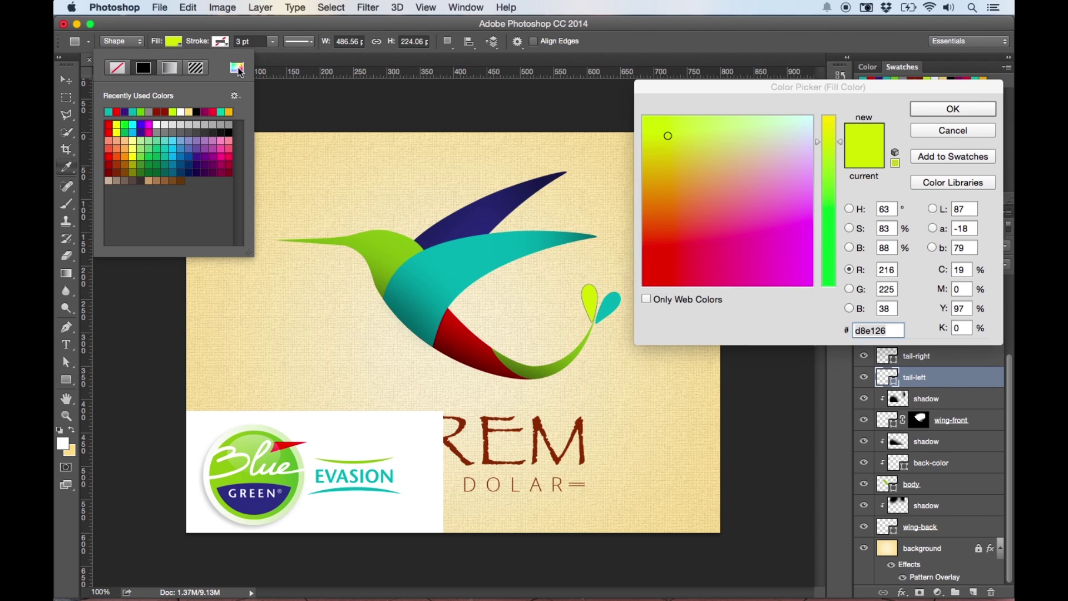
left_click(357, 488)
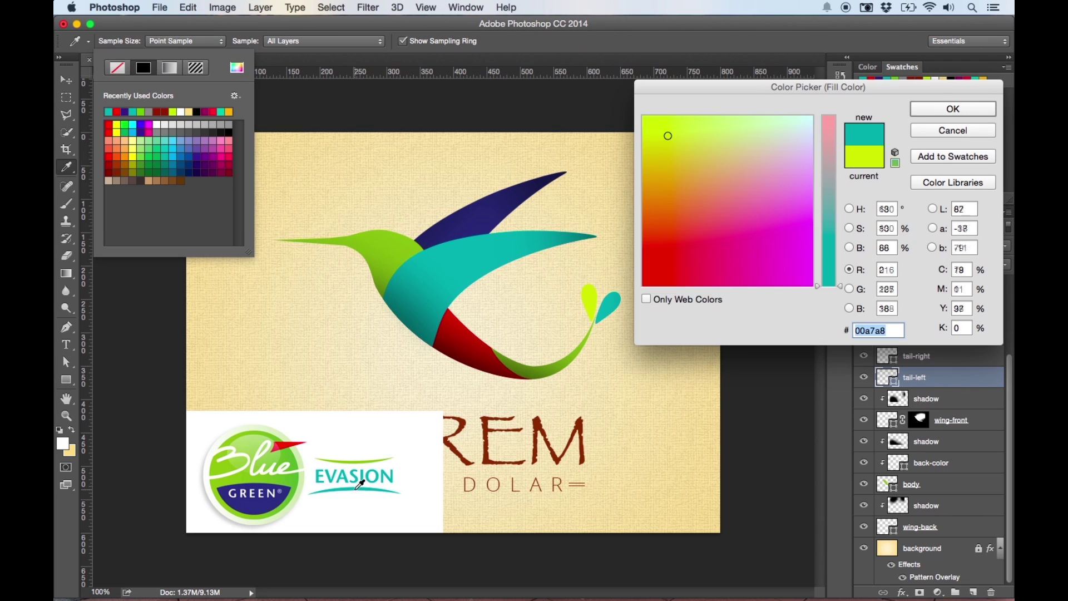
key("Return")
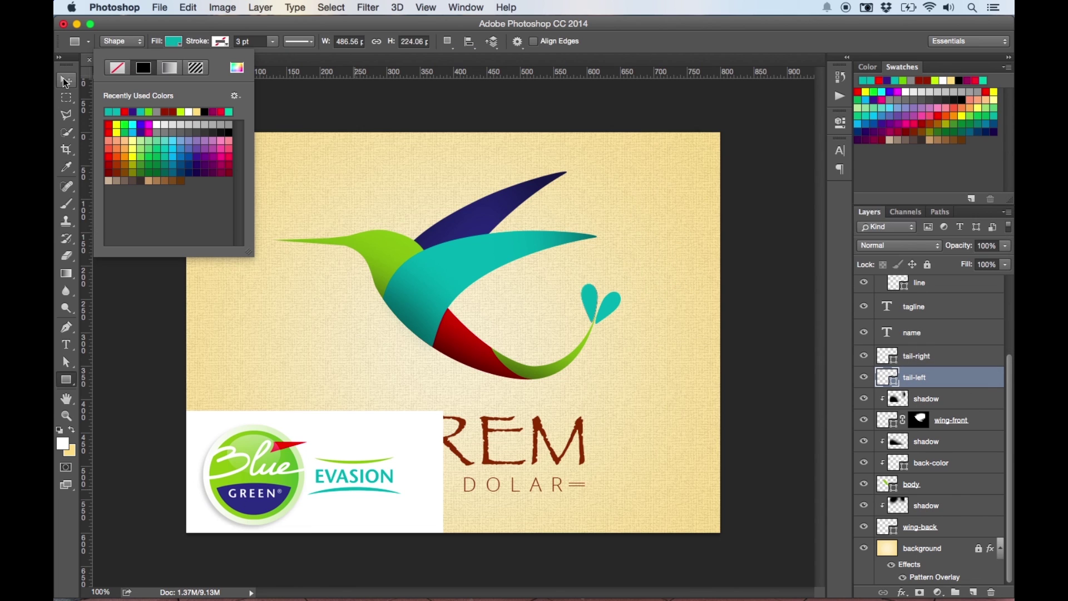
left_click(62, 78)
left_click(177, 289)
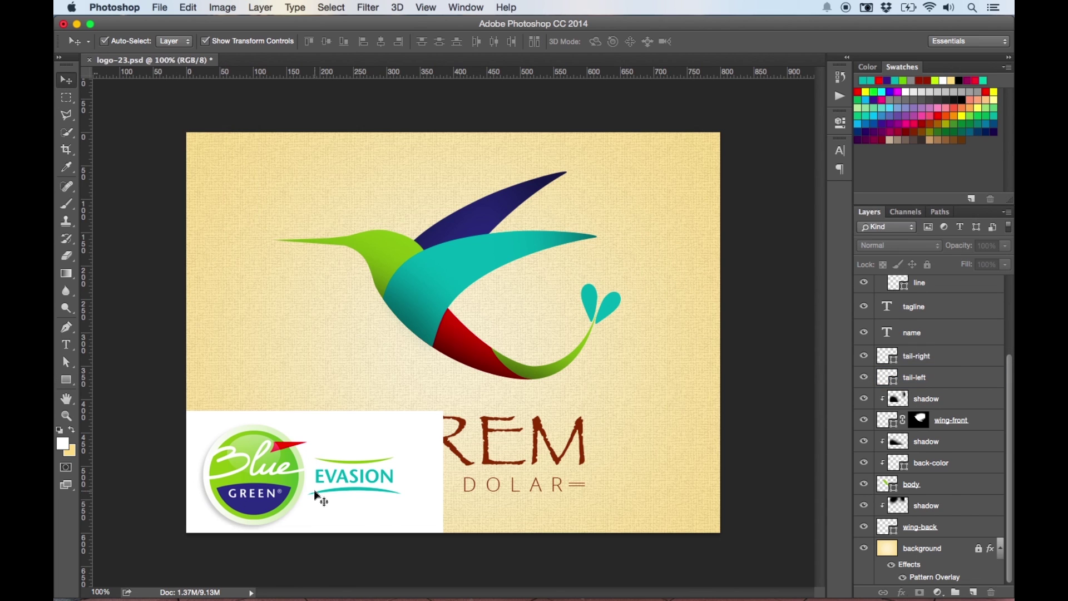
Nudge the reference logo up-left and recolor the LOREM name text teal 1bb0b2.
left_click_drag(315, 493, 251, 473)
left_click(459, 454)
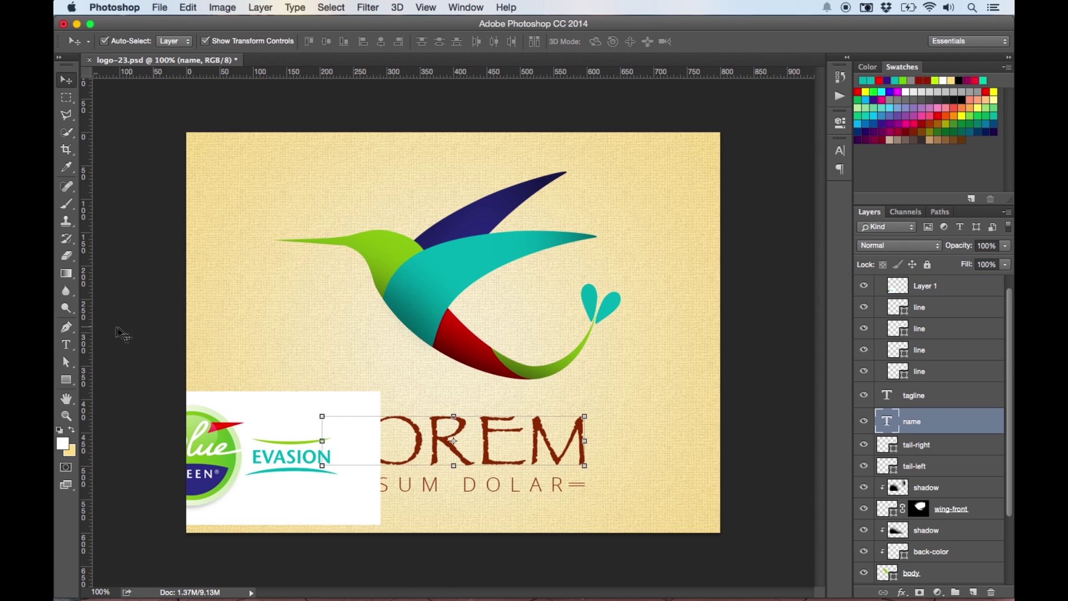
left_click(65, 345)
left_click(508, 406)
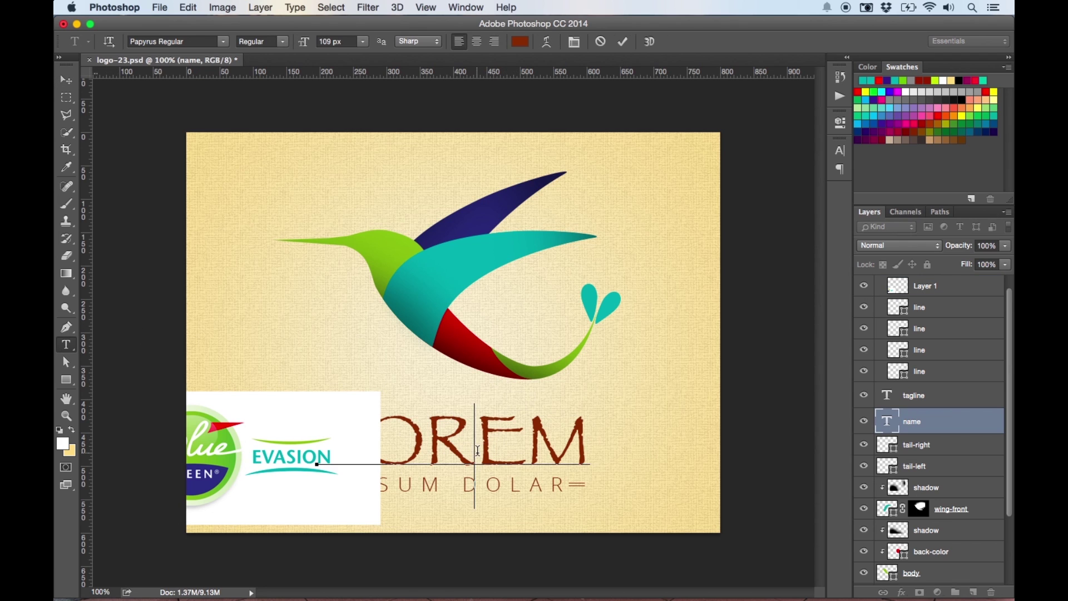
key("super+a")
left_click(520, 43)
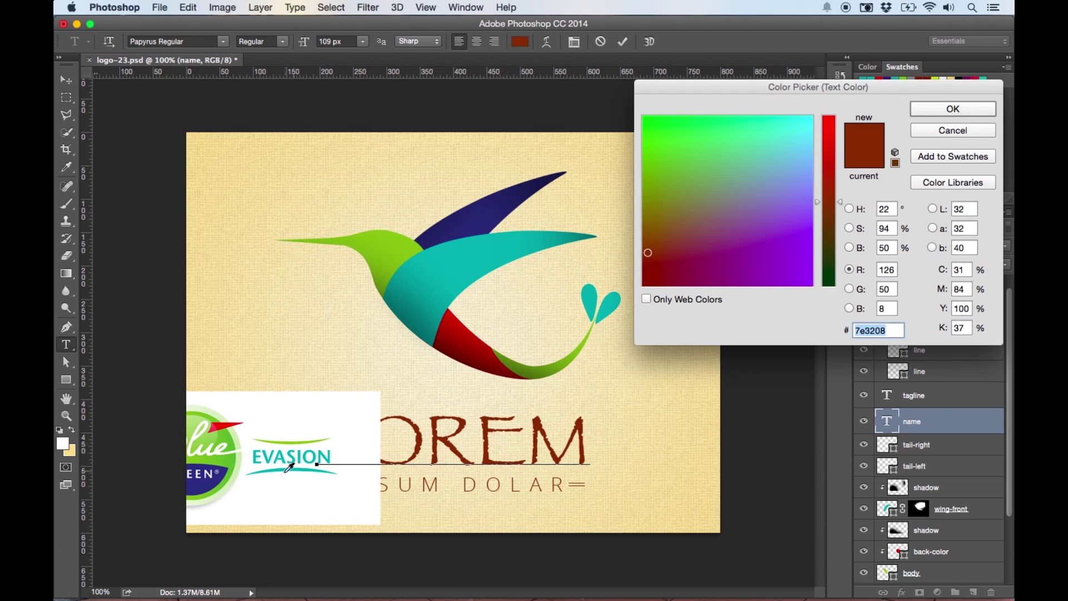
left_click(269, 462)
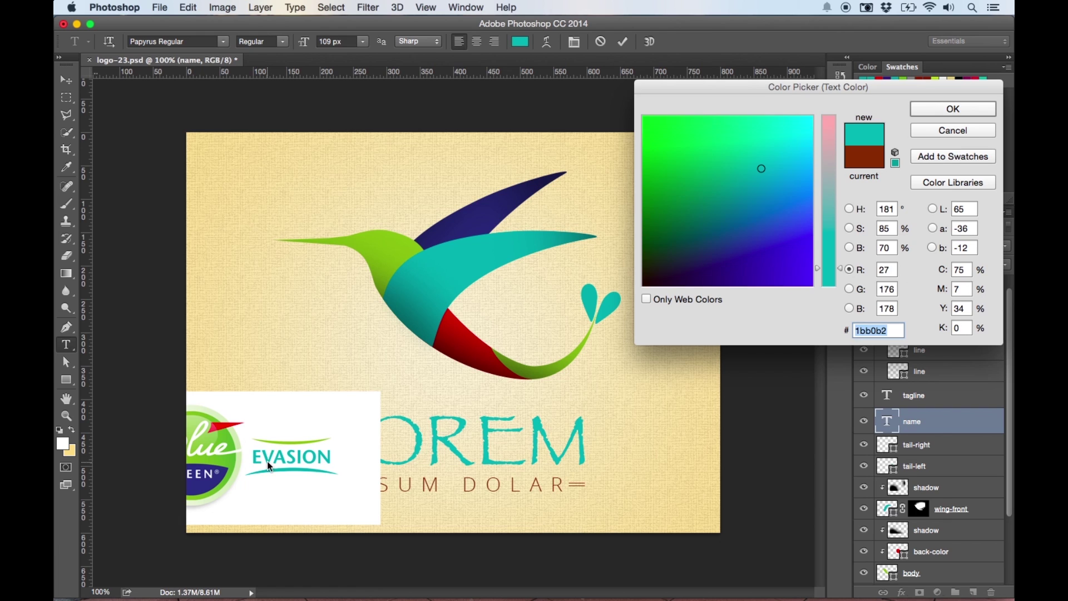
left_click(953, 109)
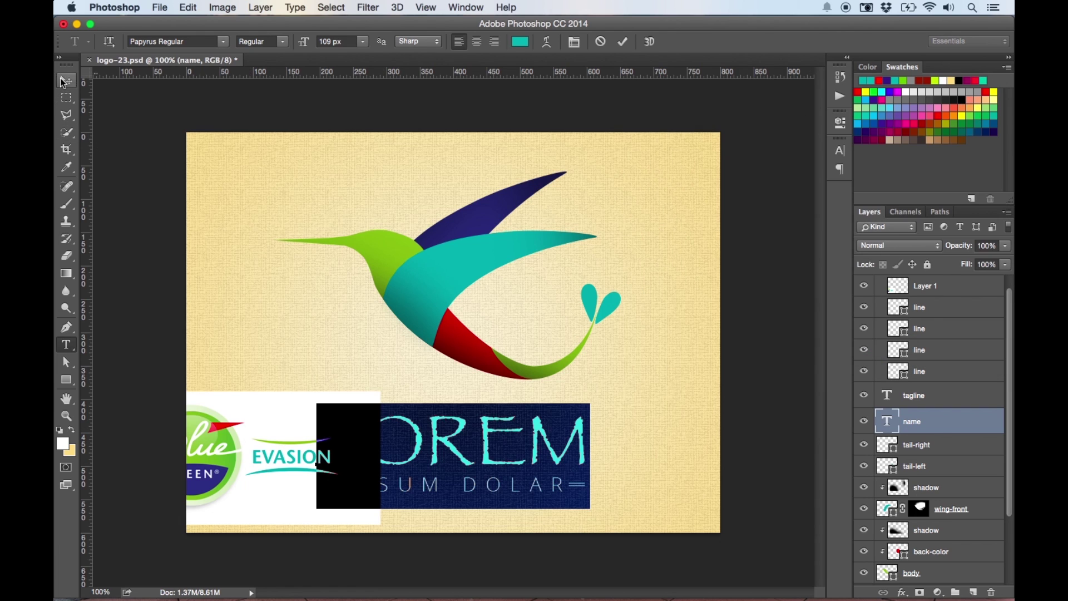
left_click(66, 79)
left_click(495, 489)
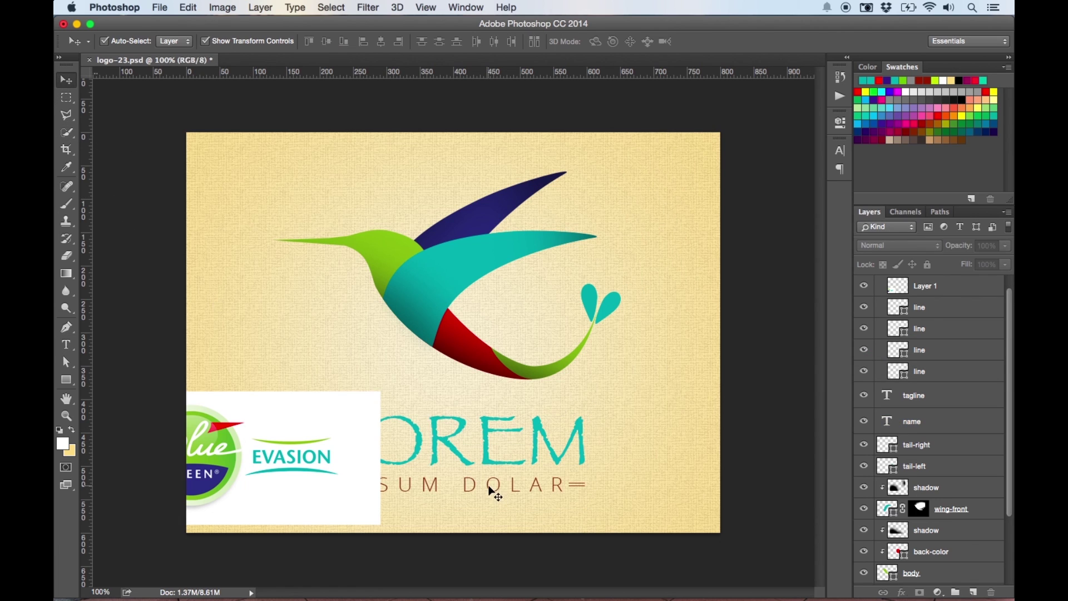
Recolor the IPSUM DOLAR tagline light green sampled from the client logo.
left_click(66, 345)
left_click(504, 486)
key("ctrl+a")
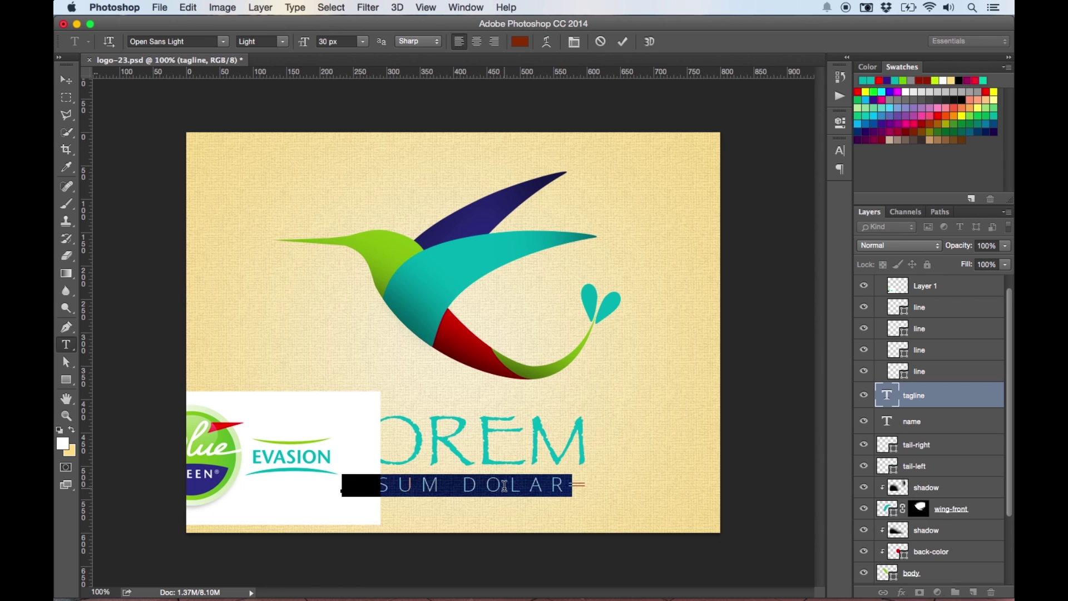
left_click(520, 41)
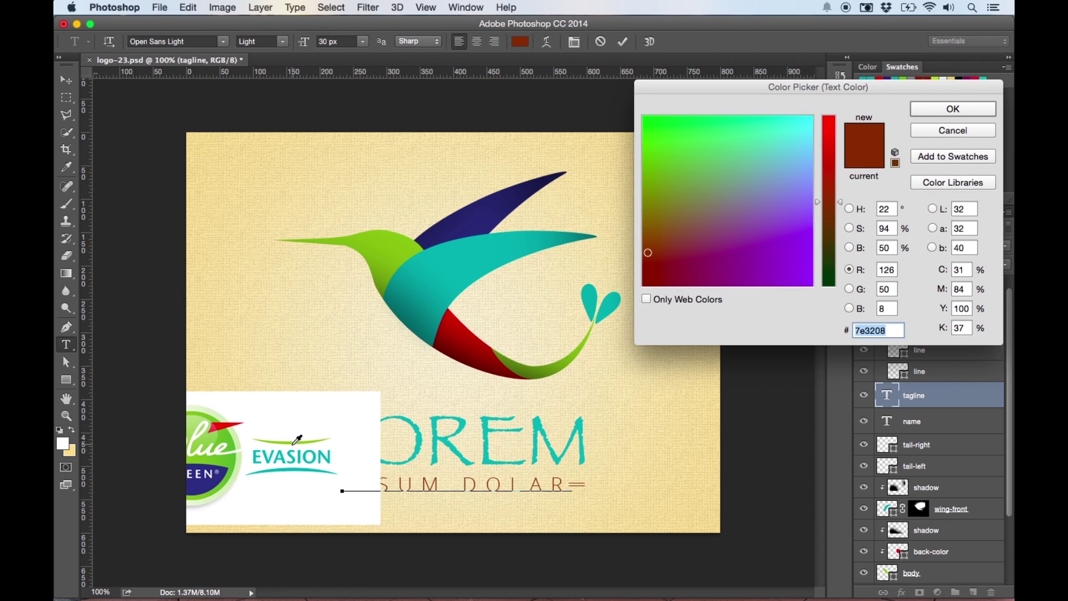
left_click(293, 442)
key("Return")
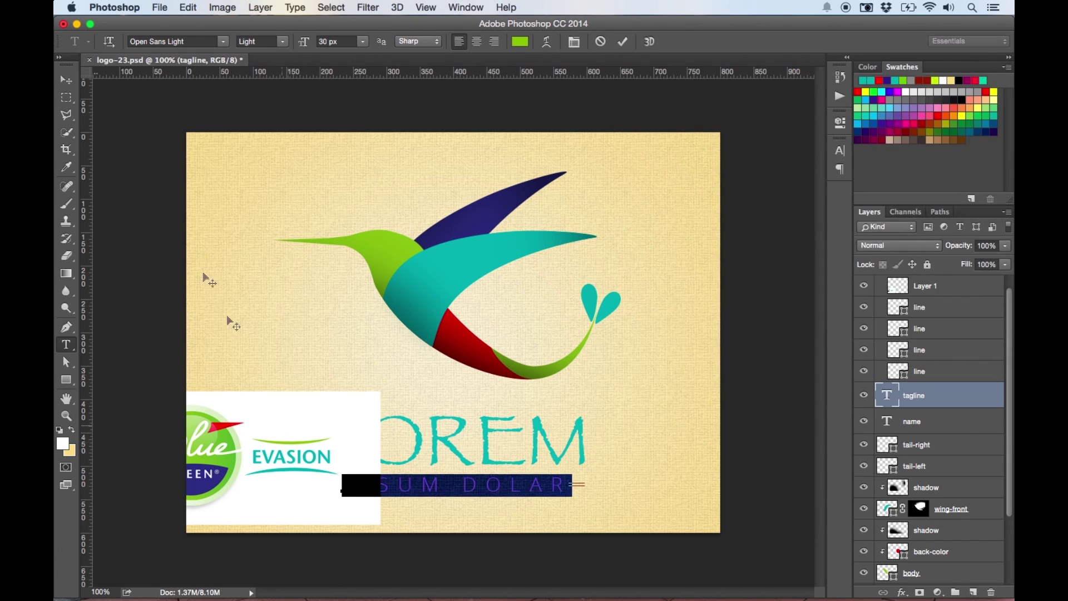
left_click(62, 79)
left_click(267, 431)
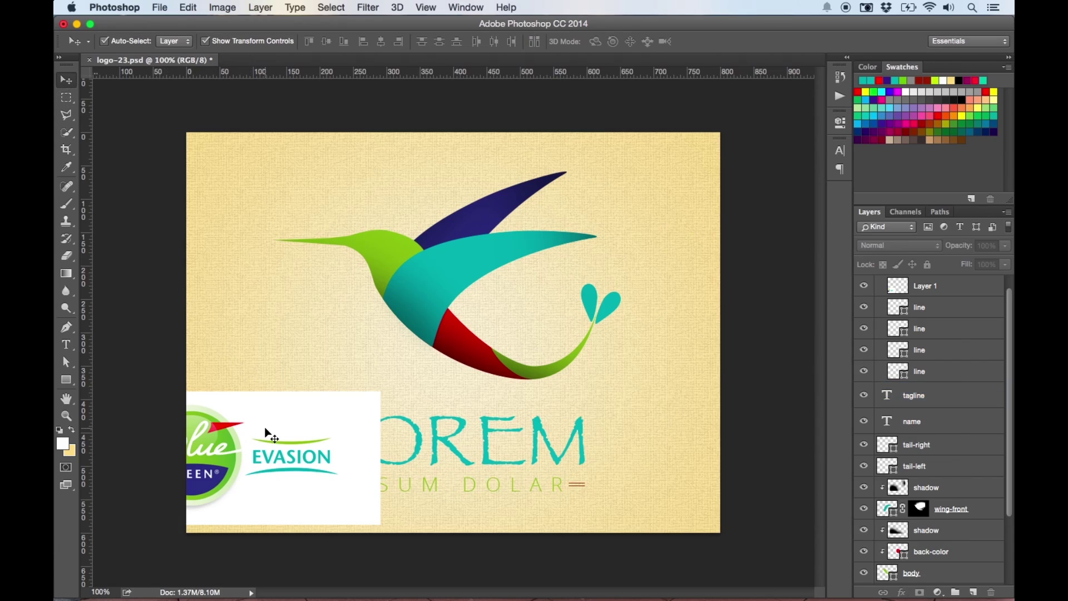
Zoom in and move the reference image up and left off the tagline.
key("super+equal")
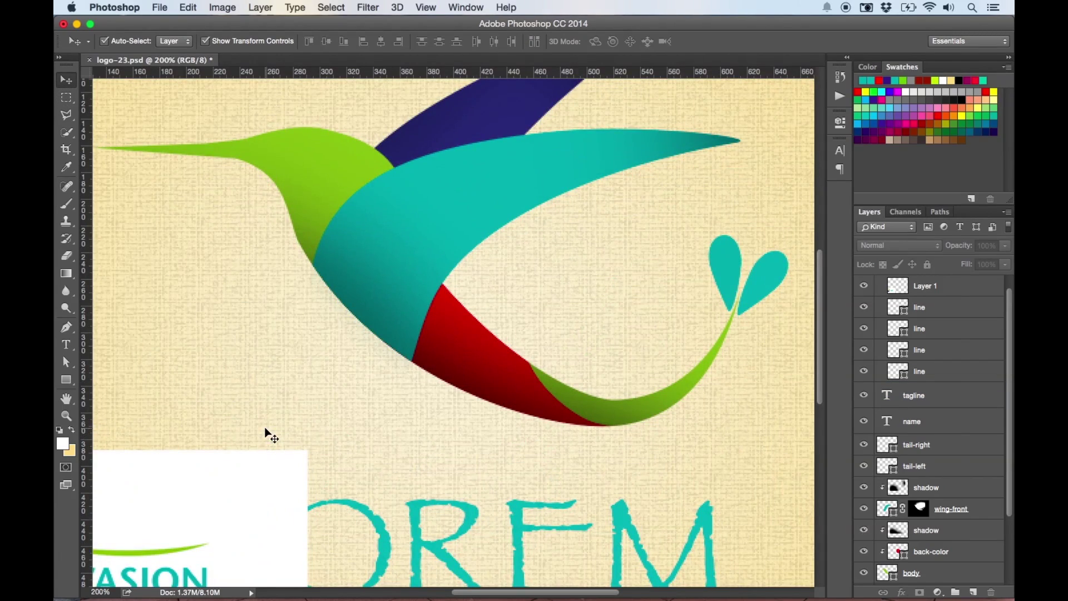
key("super+equal")
scroll(267, 434, "down", 8)
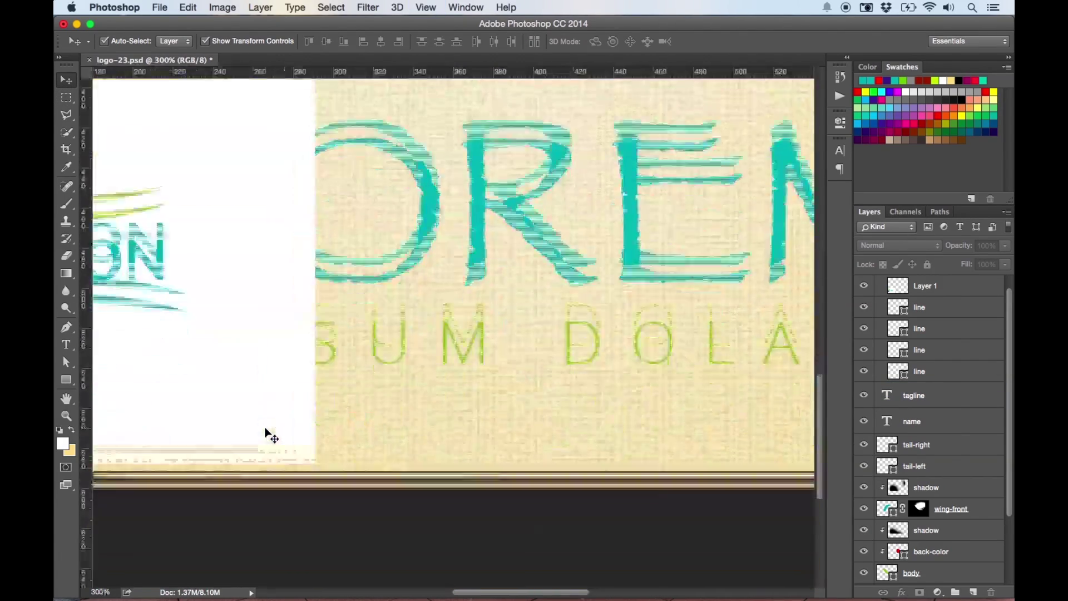
key("super+minus")
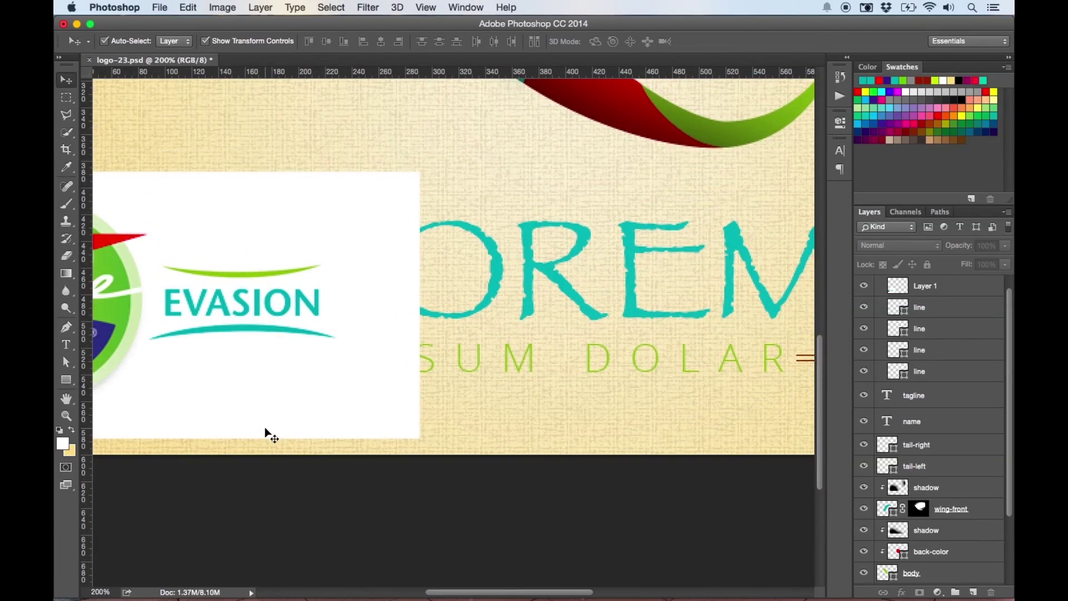
left_click_drag(351, 328, 306, 193)
scroll(345, 479, "up", 3)
scroll(345, 478, "left", 2)
Fill the first left side line with navy 253781 sampled from the client logo.
left_click(359, 410)
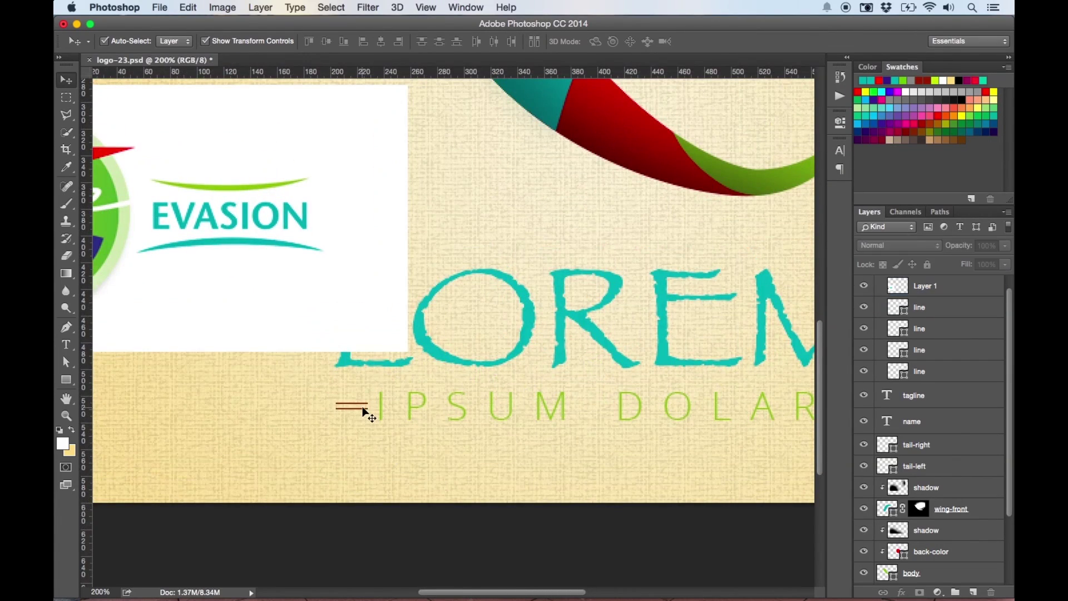
left_click(360, 411)
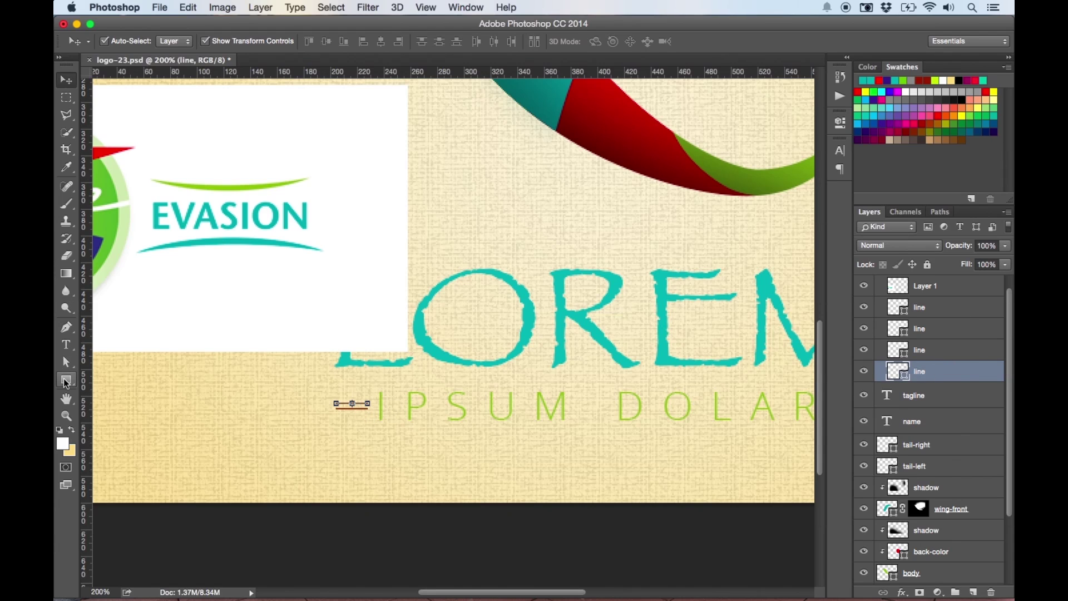
scroll(243, 378, "up", 3)
scroll(243, 378, "left", 3)
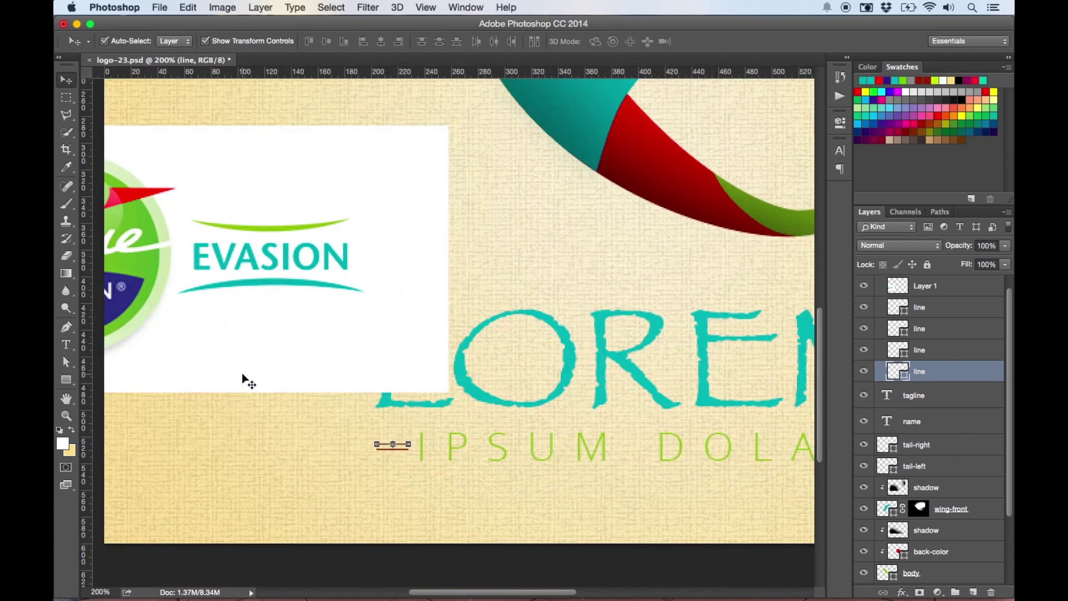
left_click(66, 380)
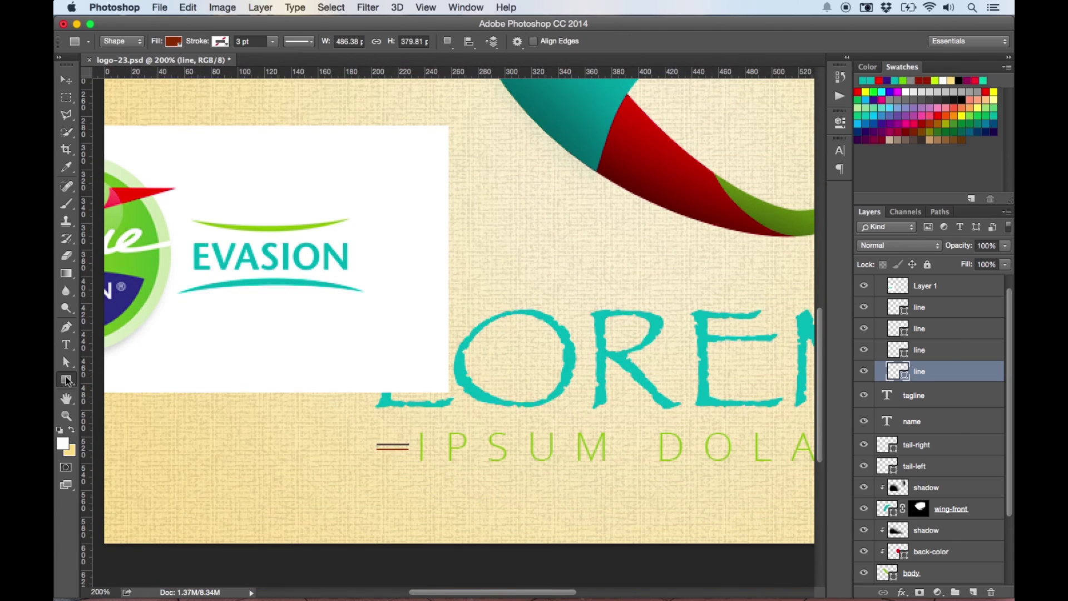
left_click(174, 41)
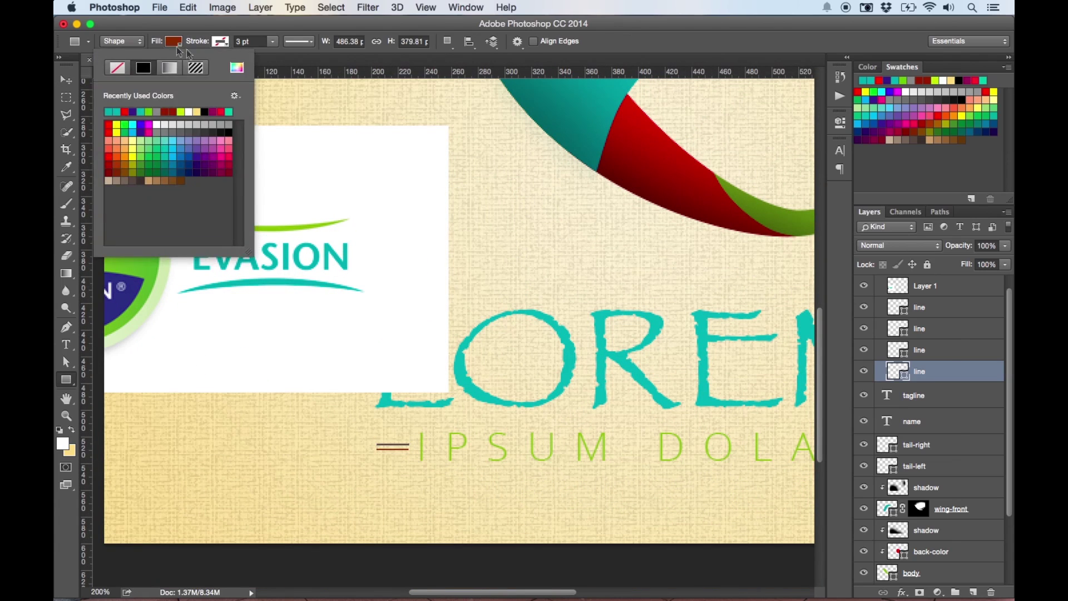
left_click(239, 68)
left_click(120, 305)
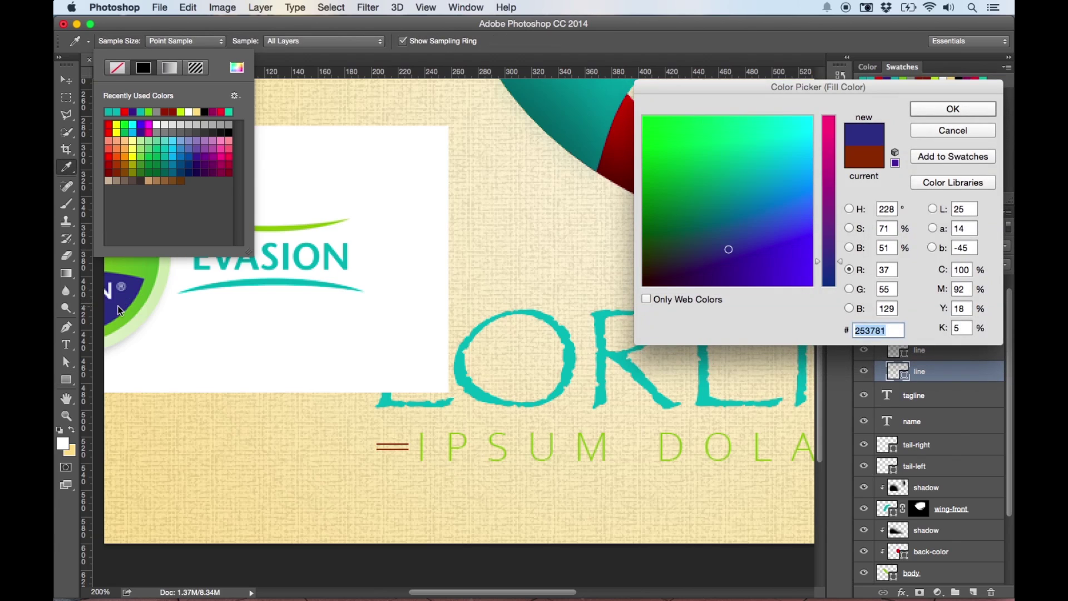
key("Return")
Fill the second left side line with the same navy 253781.
left_click(922, 351)
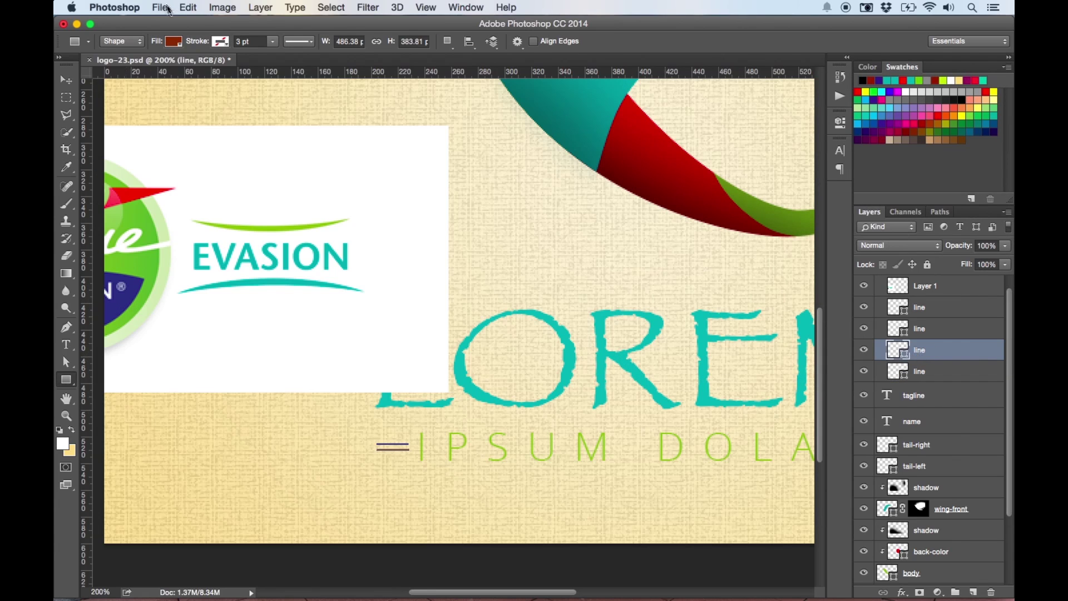
left_click(174, 41)
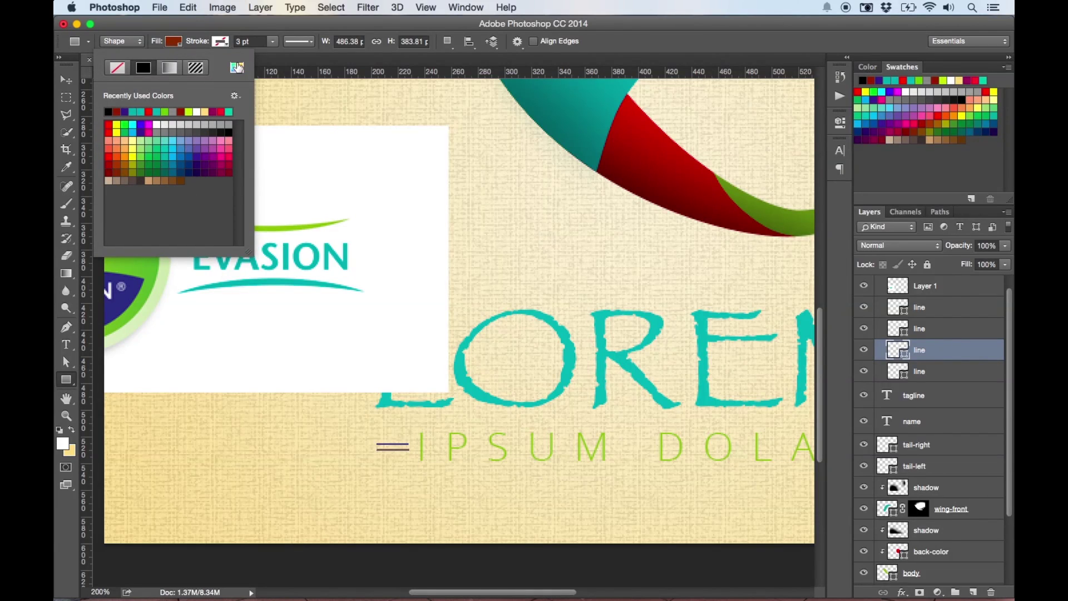
left_click(237, 68)
left_click(121, 303)
key("Return")
key("Return")
left_click(529, 525)
Move the reference image right, clear of the right side lines.
scroll(529, 526, "right", 3)
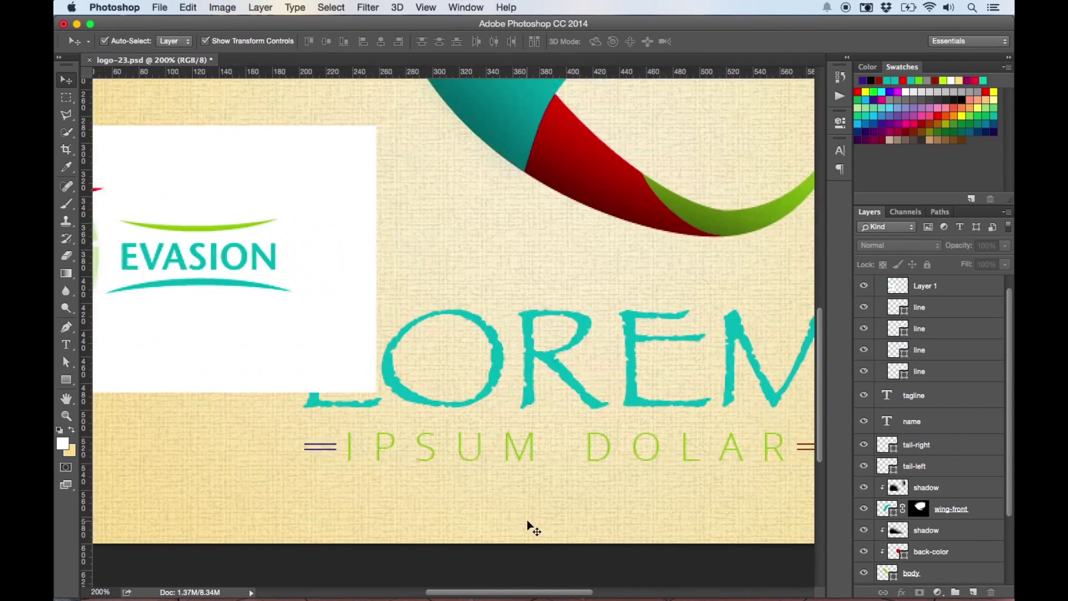
left_click_drag(267, 327, 723, 273)
scroll(659, 412, "right", 10)
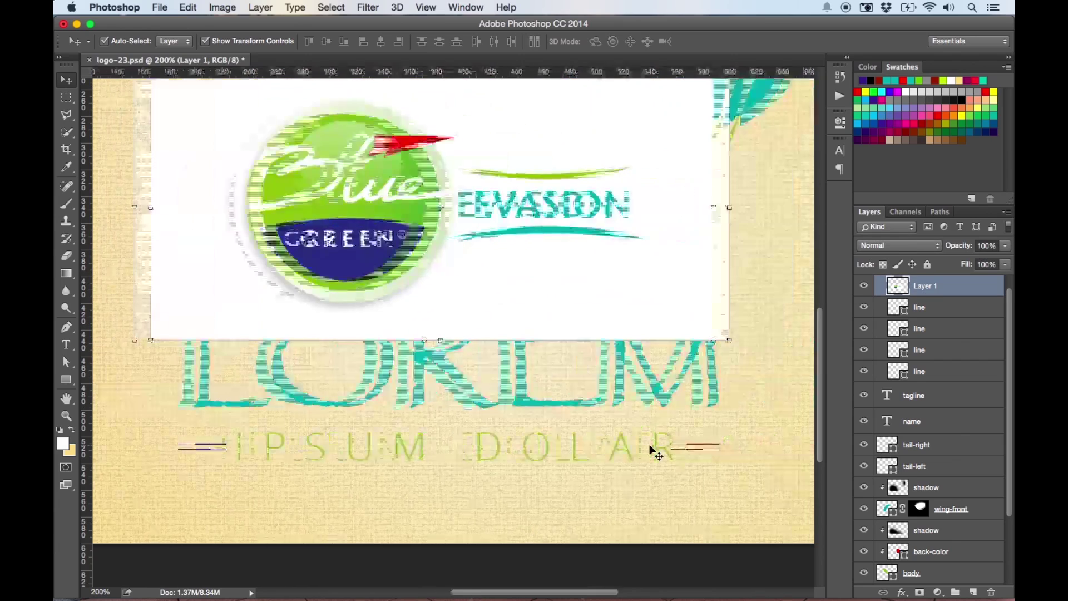
left_click_drag(333, 251, 766, 206)
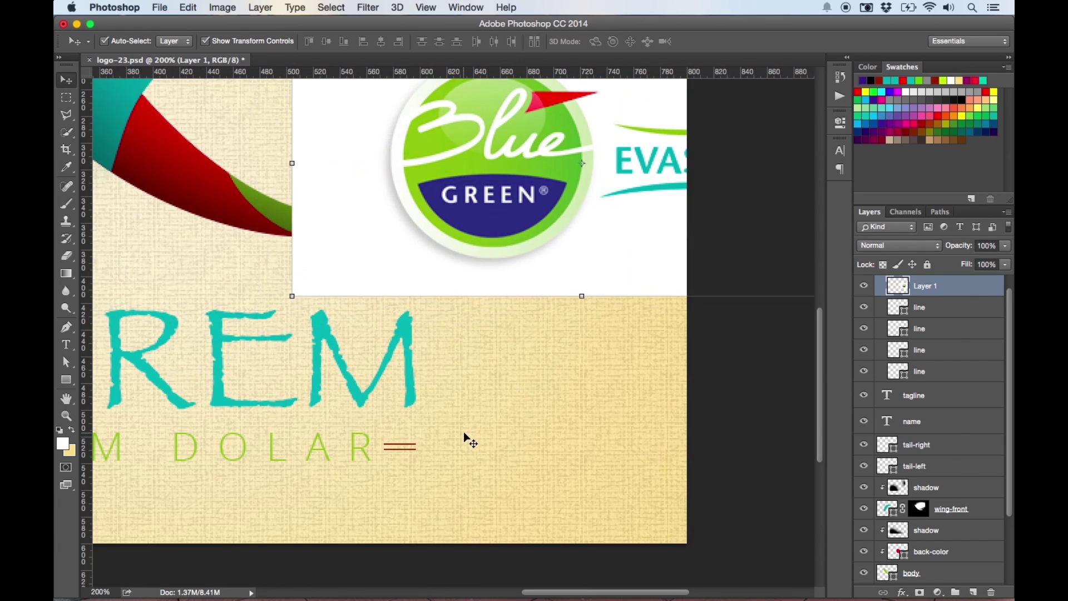
left_click(467, 439)
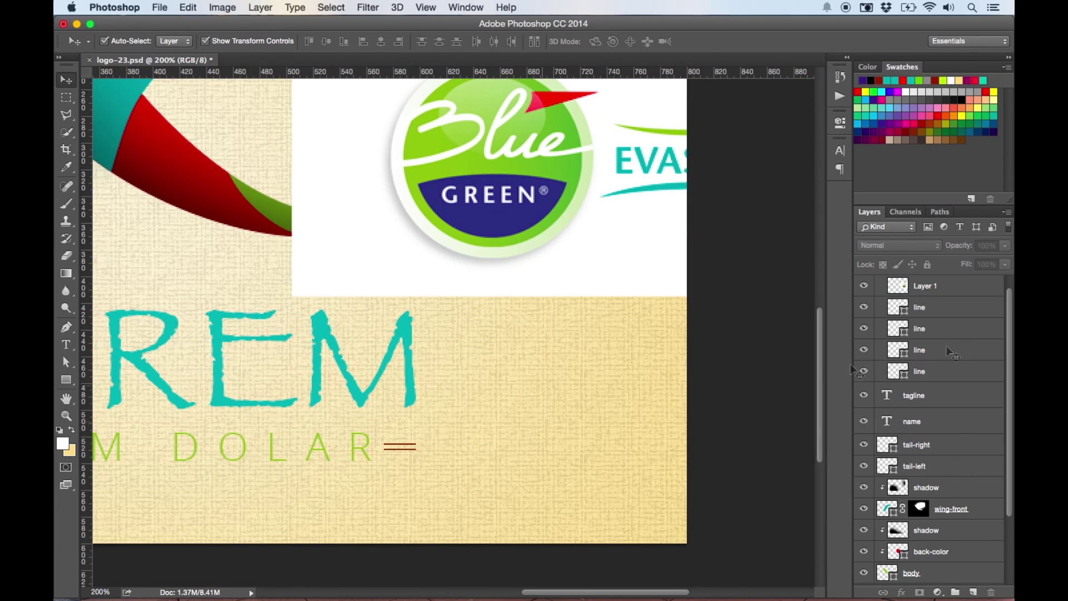
Fill the first right side line with navy 253781 from the client logo.
left_click(923, 329)
key("u")
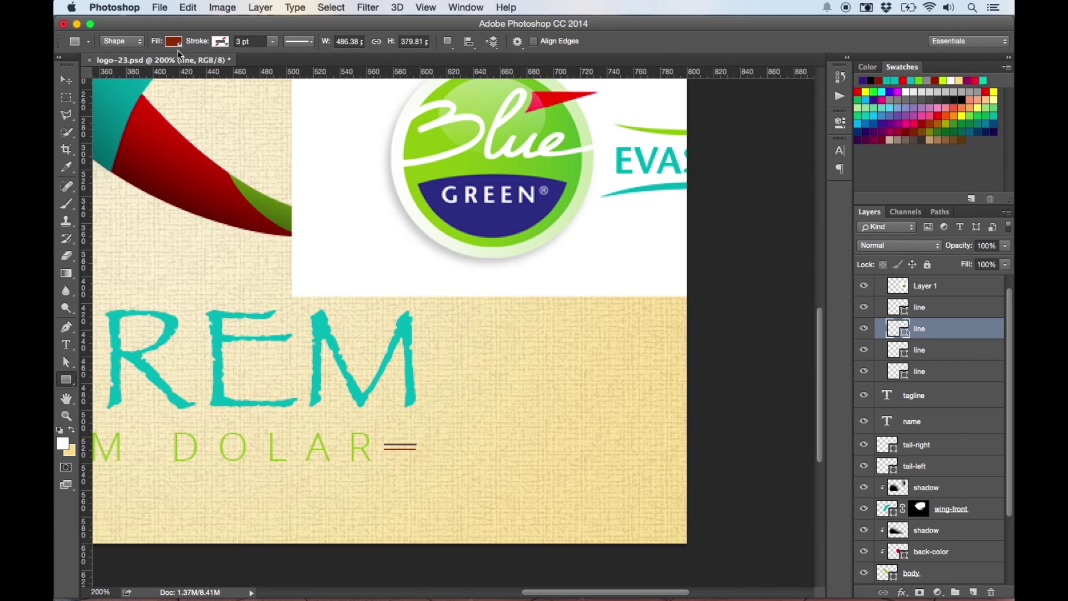
left_click(174, 41)
left_click(237, 67)
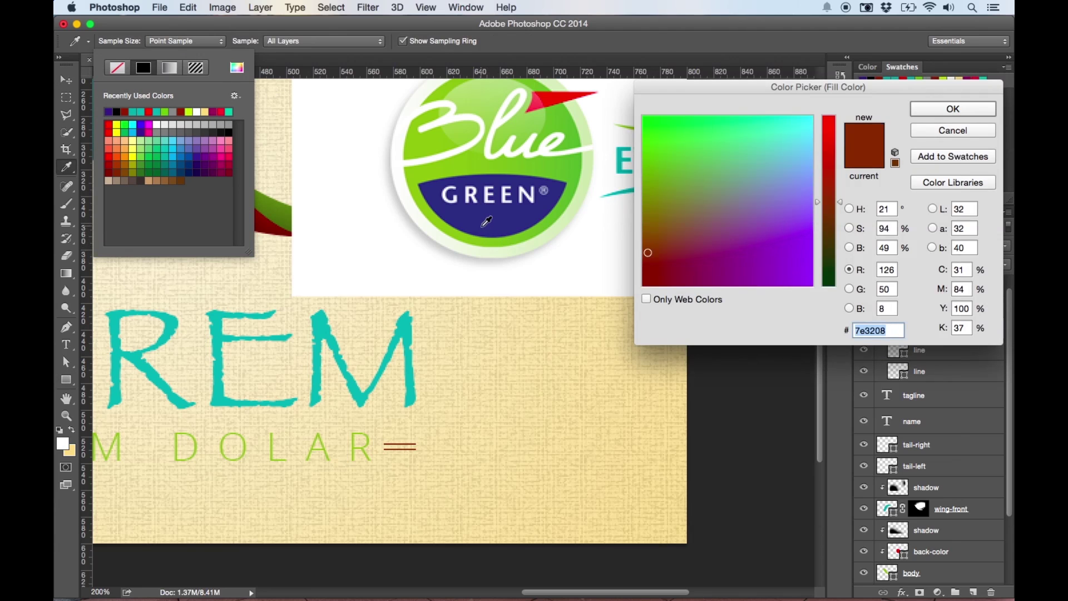
left_click(487, 222)
key("Return")
left_click(934, 317)
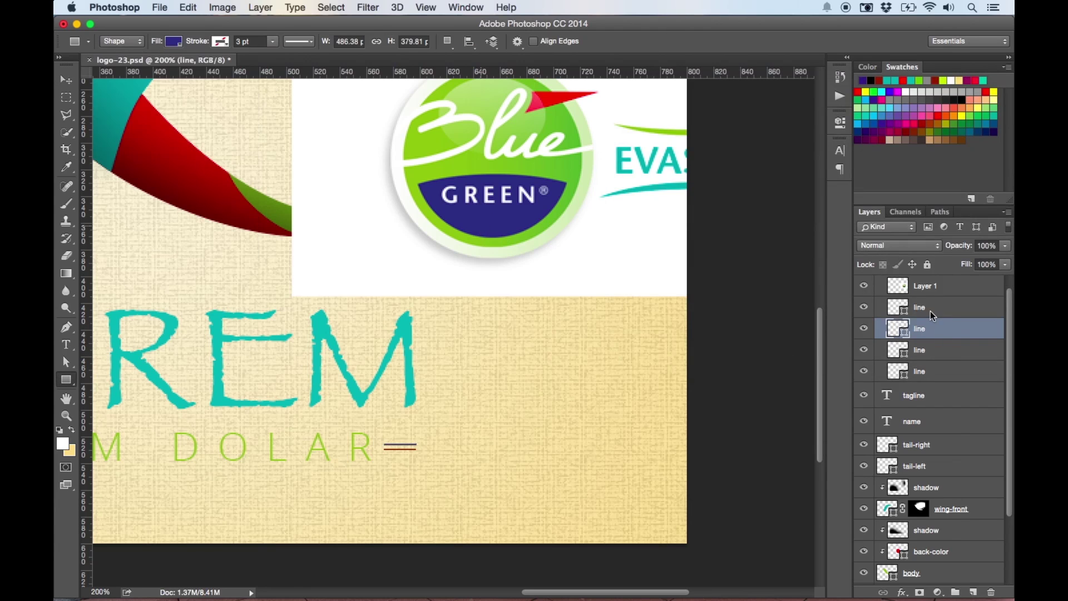
Fill the second right side line navy 253781 and zoom out to view the logo.
left_click(918, 309)
left_click(173, 41)
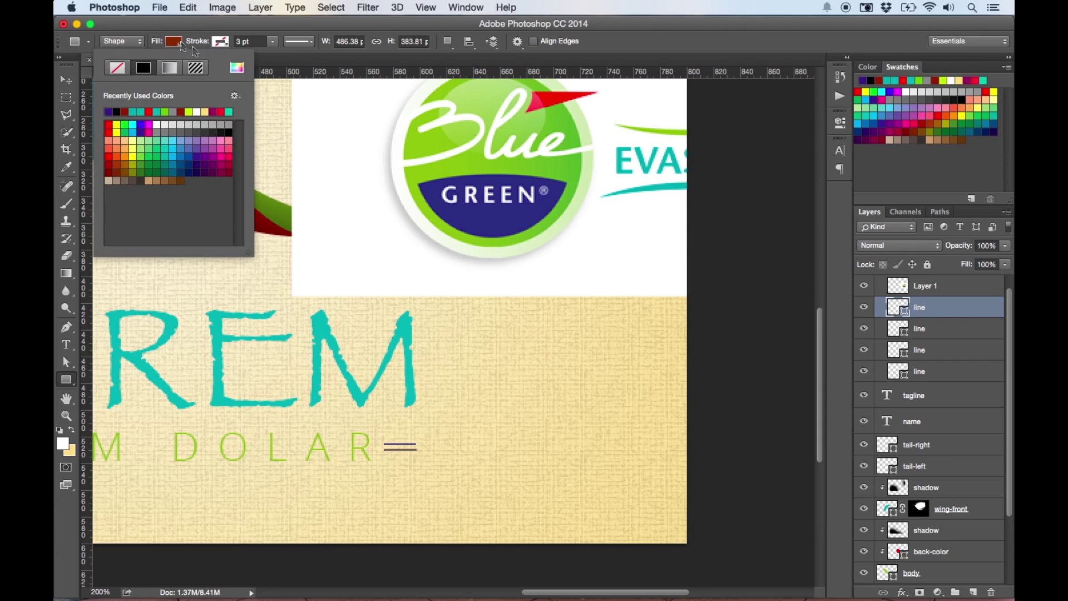
left_click(236, 68)
left_click(490, 216)
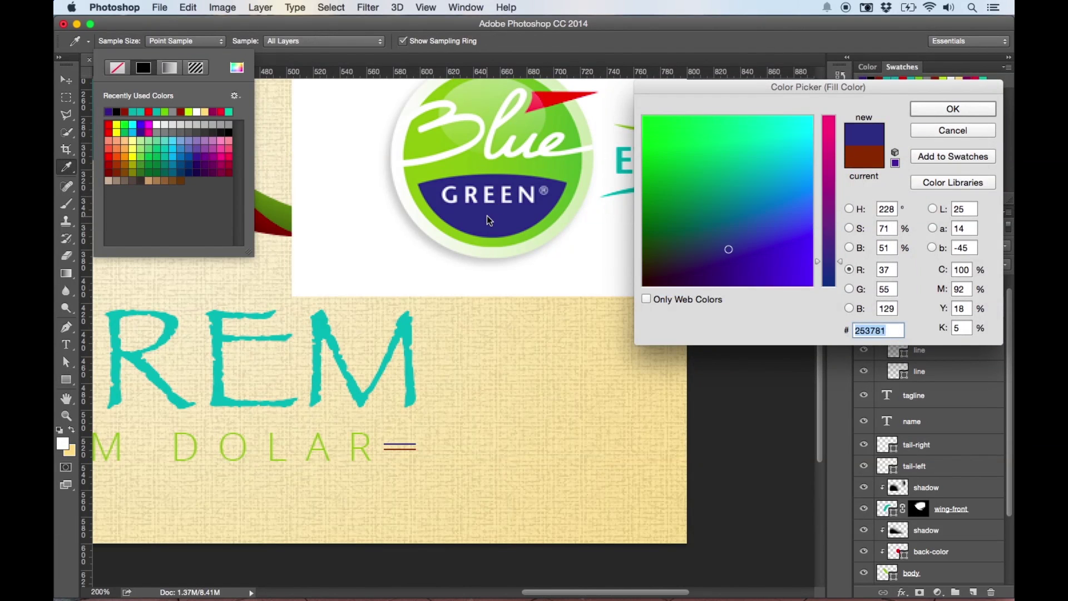
key("Return")
key("Return")
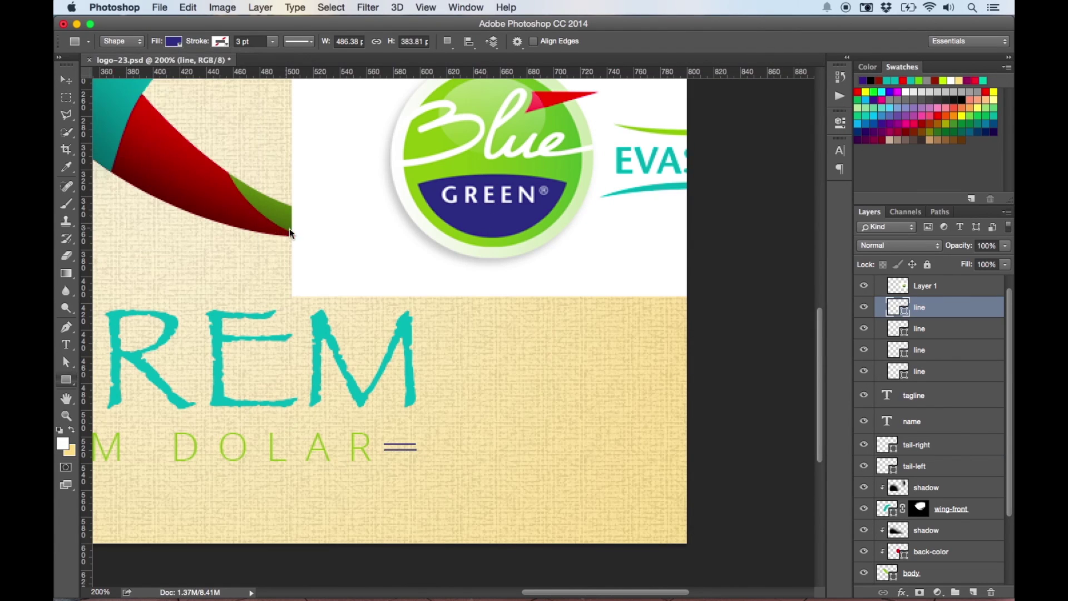
left_click(67, 80)
key("ctrl+alt+a")
key("ctrl+h")
Zoom out further and drag the reference image over the top of the hummingbird.
key("ctrl+minus")
key("ctrl+minus")
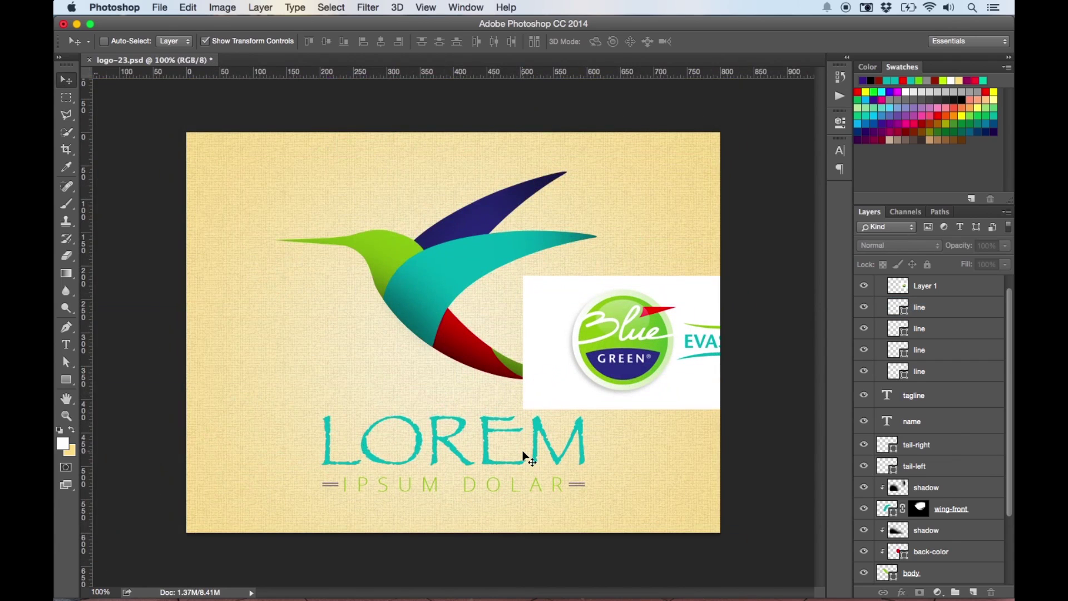
left_click_drag(563, 356, 431, 238)
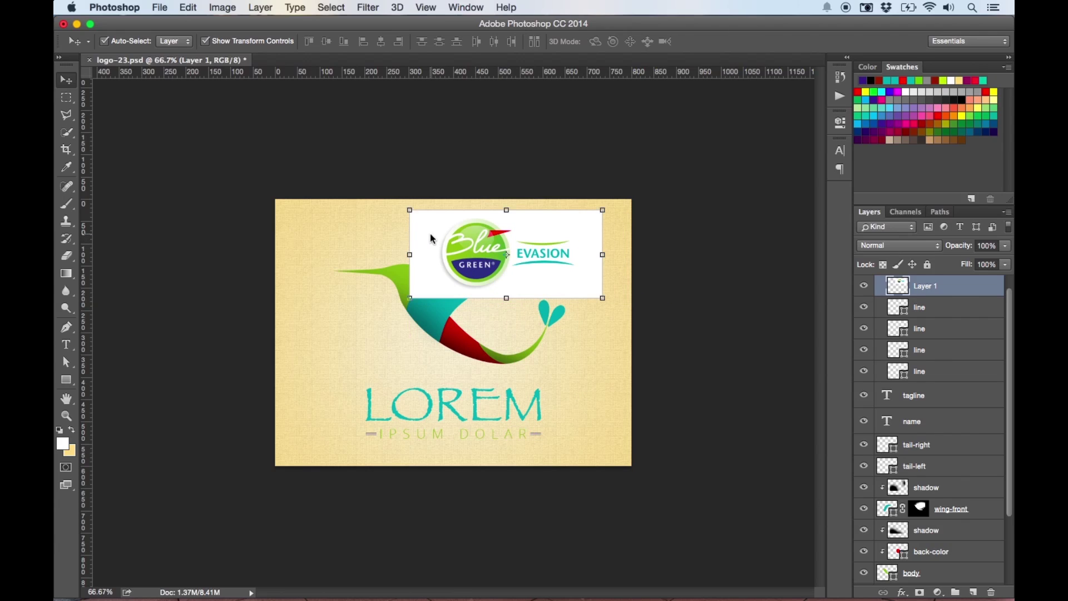